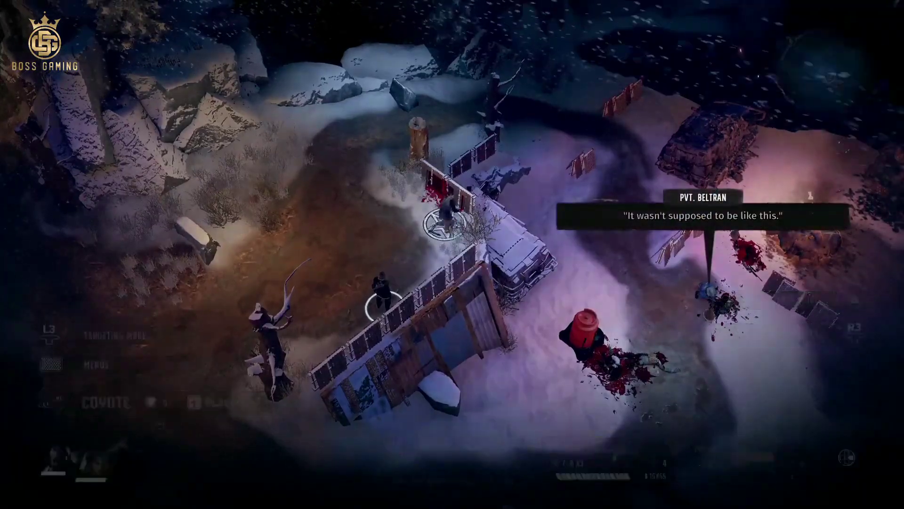
Loot all the ammo, shells and nails from the bag.
{"action": "key", "text": "e"}
{"action": "key", "text": "space"}
{"action": "key", "text": "space"}
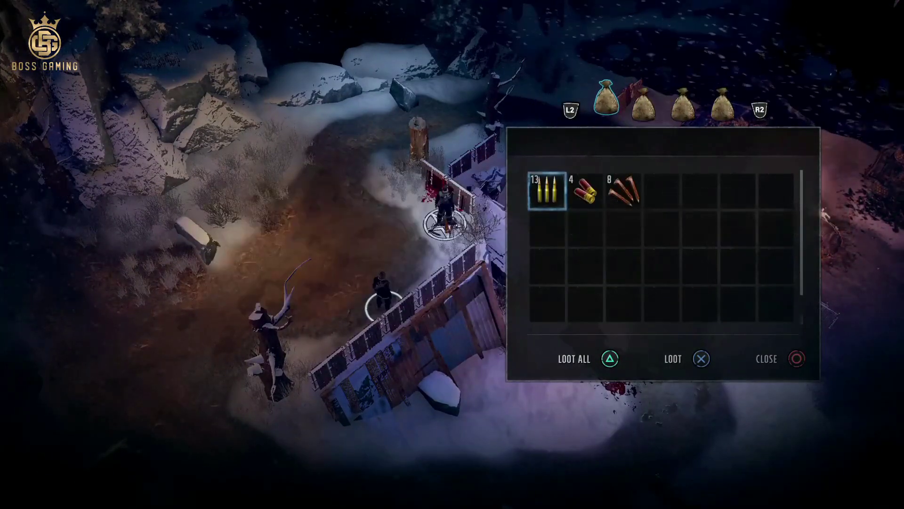
{"action": "key", "text": "t"}
{"action": "key", "text": "space"}
{"action": "key", "text": "space"}
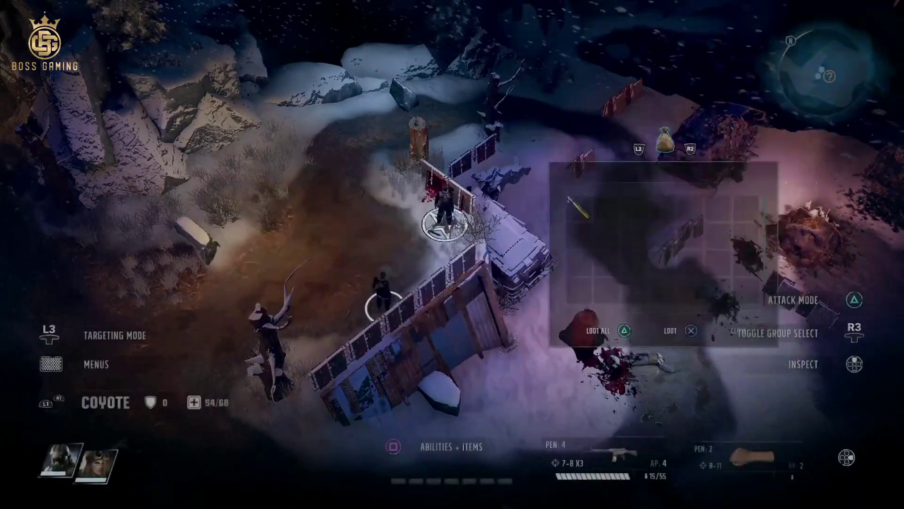
Walk on and use a Med Hypo from the items wheel to heal to full health.
{"action": "key", "text": "w"}
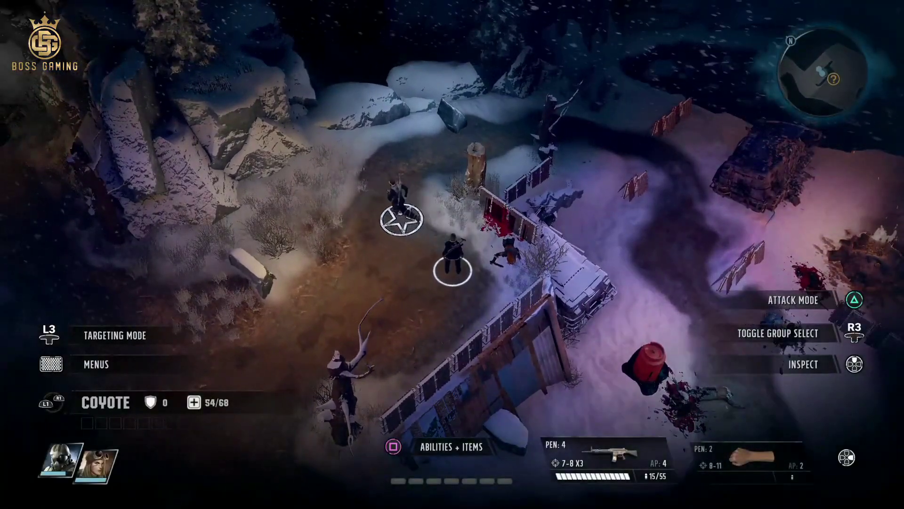
{"action": "key", "text": "q"}
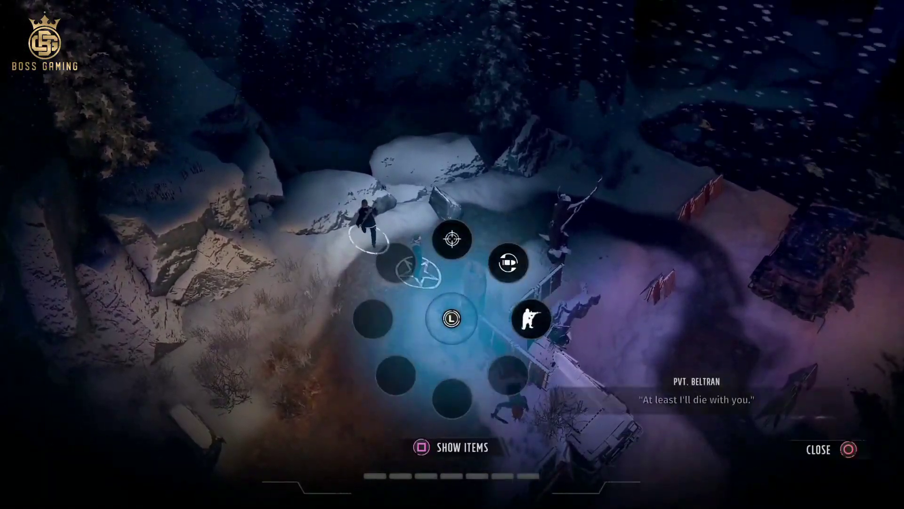
{"action": "key", "text": "e"}
{"action": "key", "text": "w"}
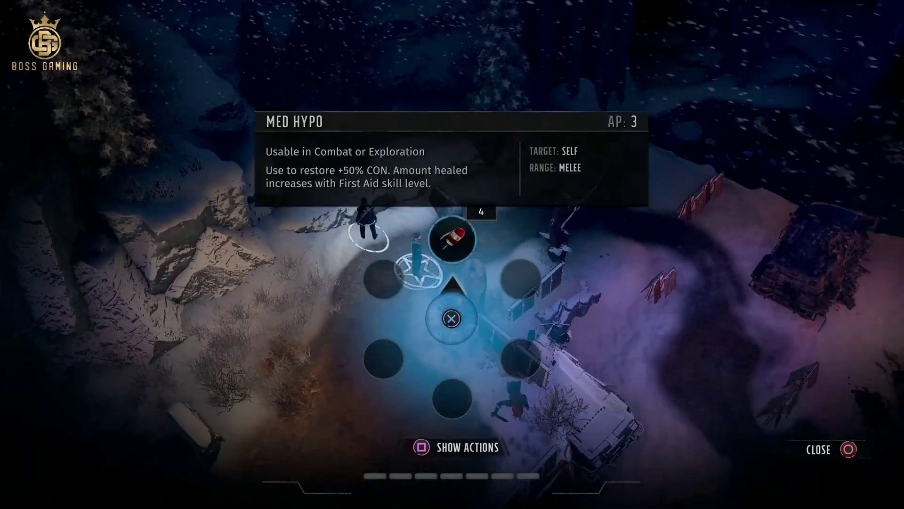
{"action": "key", "text": "Return"}
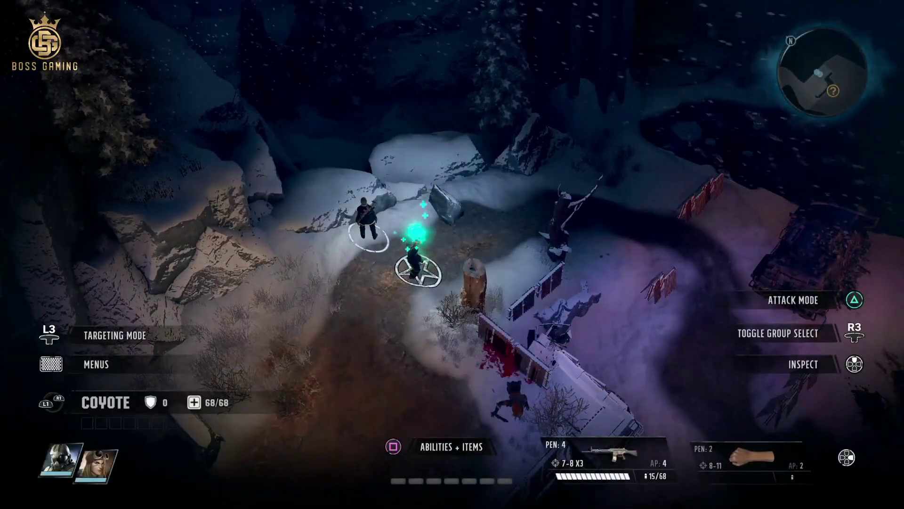
Walk up to Pvt. Beltran, start talking, and pick the first reply.
{"action": "key", "text": "d"}
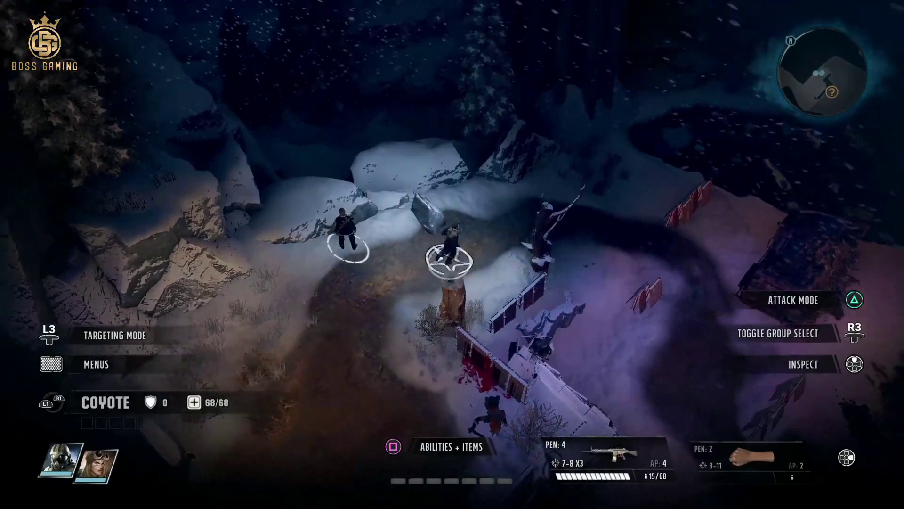
{"action": "key", "text": "s"}
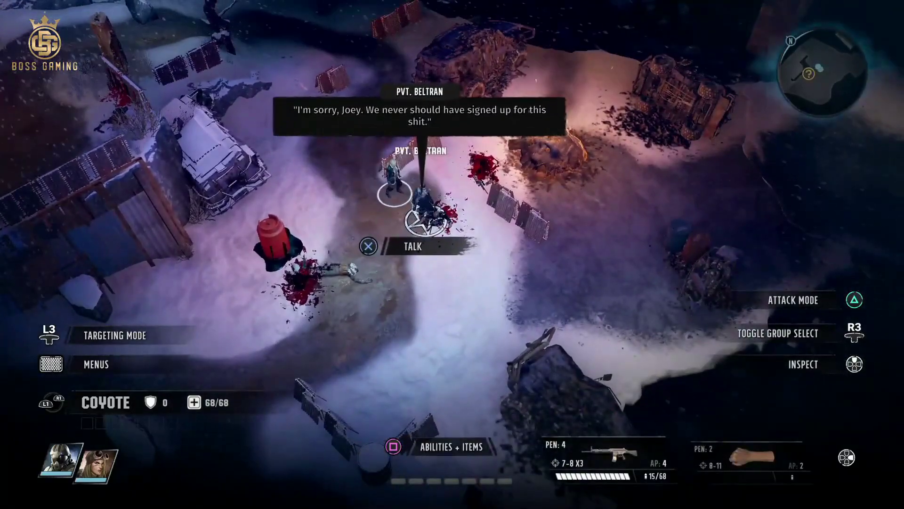
{"action": "key", "text": "Return"}
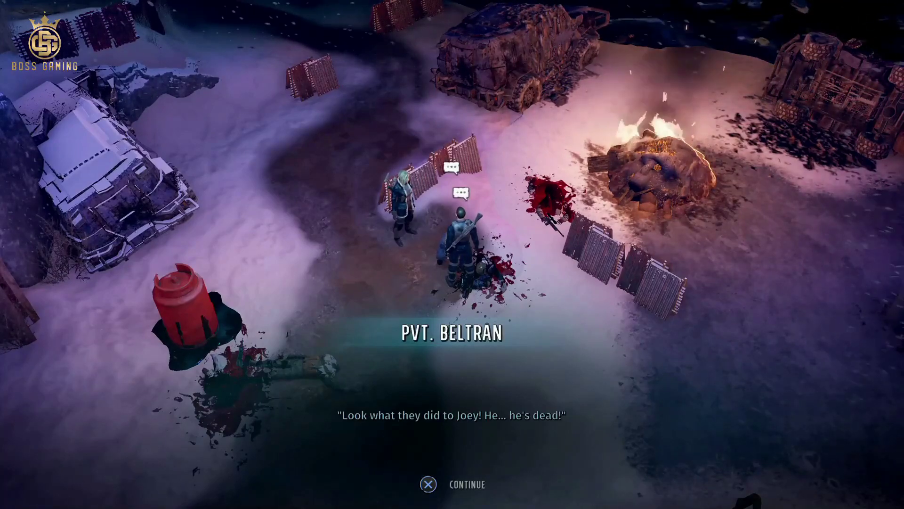
{"action": "key", "text": "Return"}
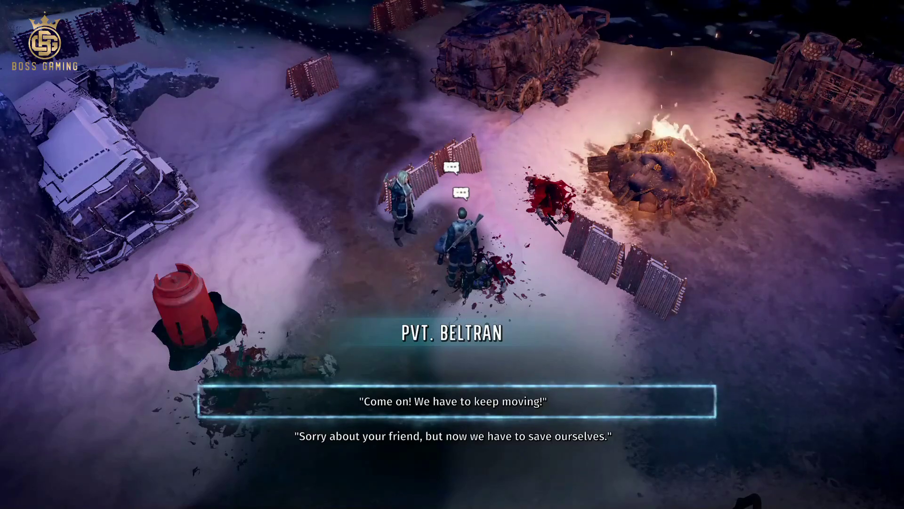
{"action": "key", "text": "Return"}
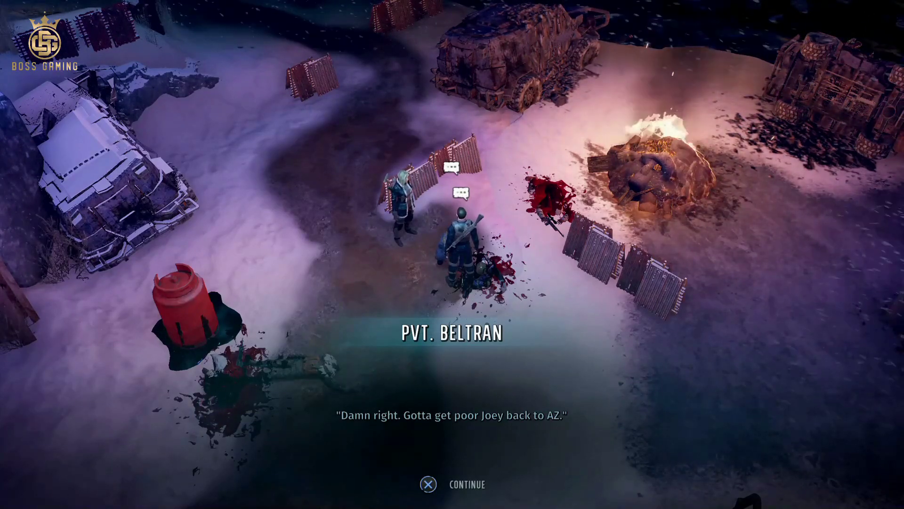
{"action": "key", "text": "Return"}
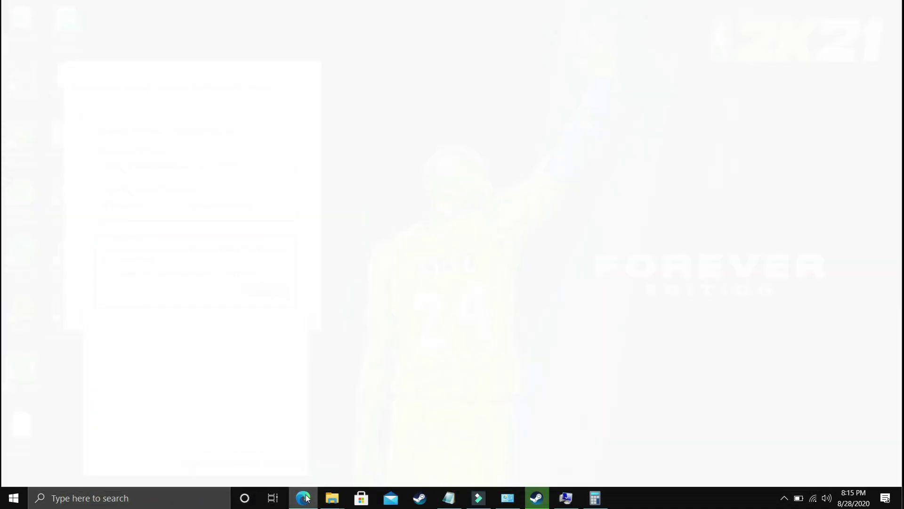
Bring up the clean boot video in Edge and reset the page zoom.
{"action": "left_click", "coordinate": [303, 497]}
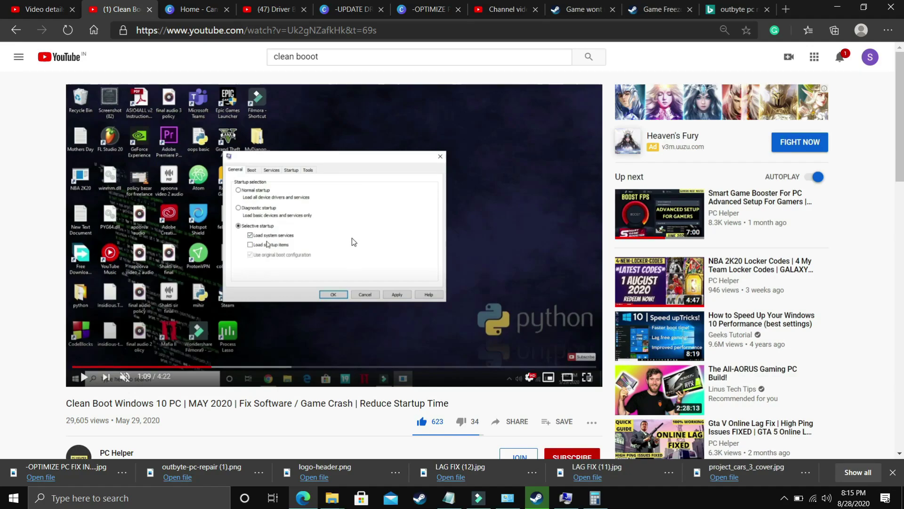
{"action": "scroll", "coordinate": [352, 239], "scroll_direction": "up", "scroll_amount": 1}
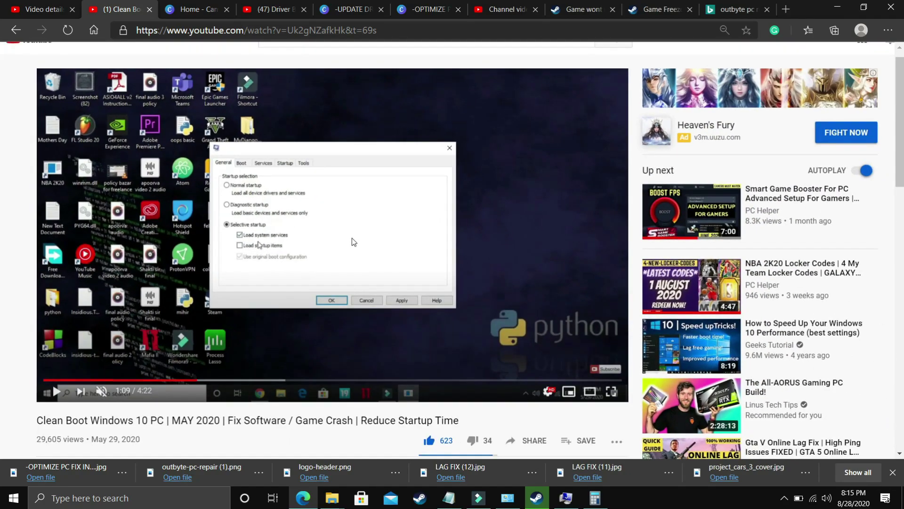
{"action": "key", "text": "ctrl+minus"}
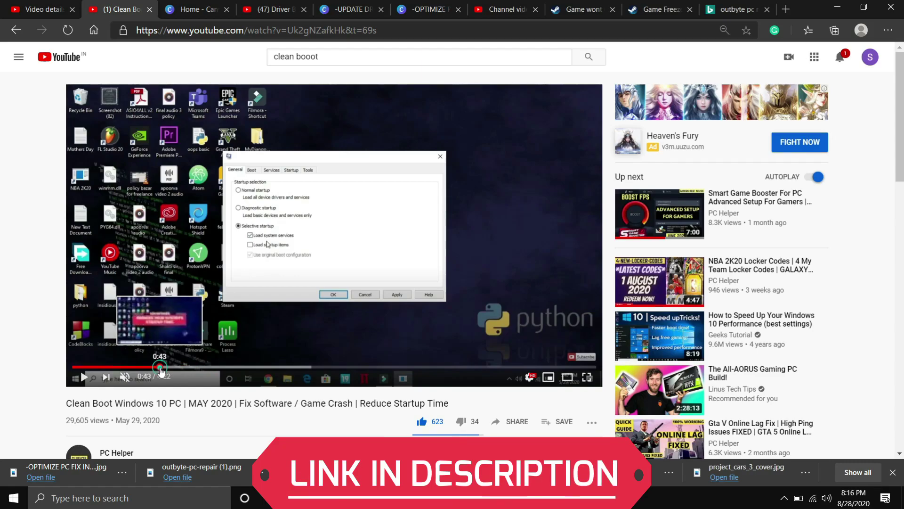
Rewind the video to about 0:41, then back to 0:27.
{"action": "left_click", "coordinate": [155, 369]}
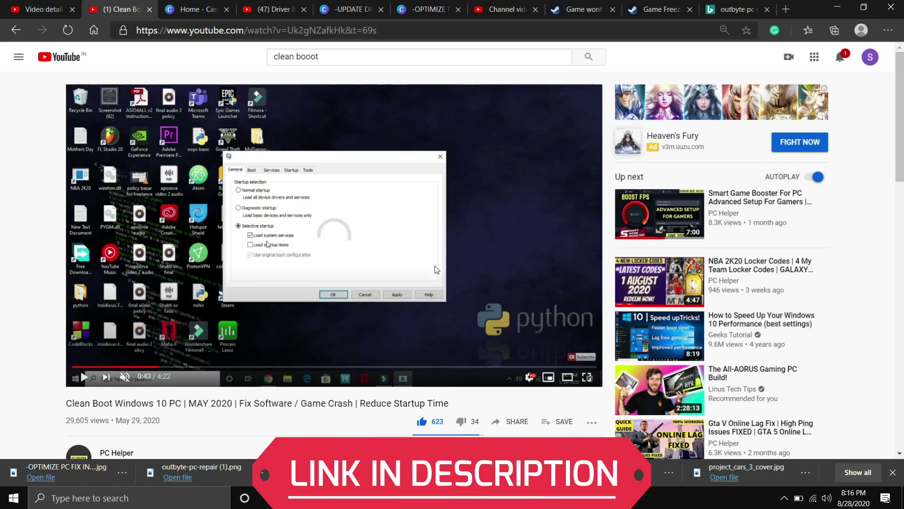
{"action": "scroll", "coordinate": [96, 360], "scroll_direction": "down", "scroll_amount": 1}
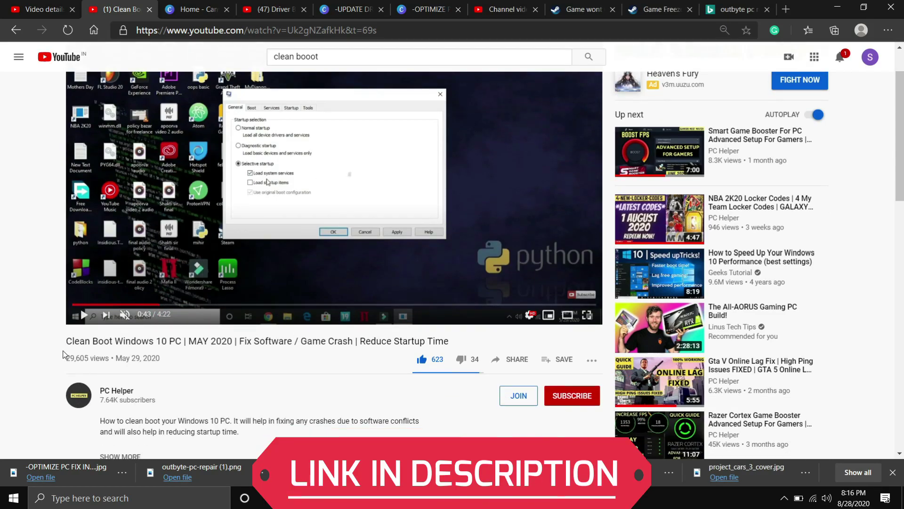
{"action": "left_click_drag", "start_coordinate": [62, 351], "coordinate": [152, 356]}
{"action": "left_click", "coordinate": [213, 352]}
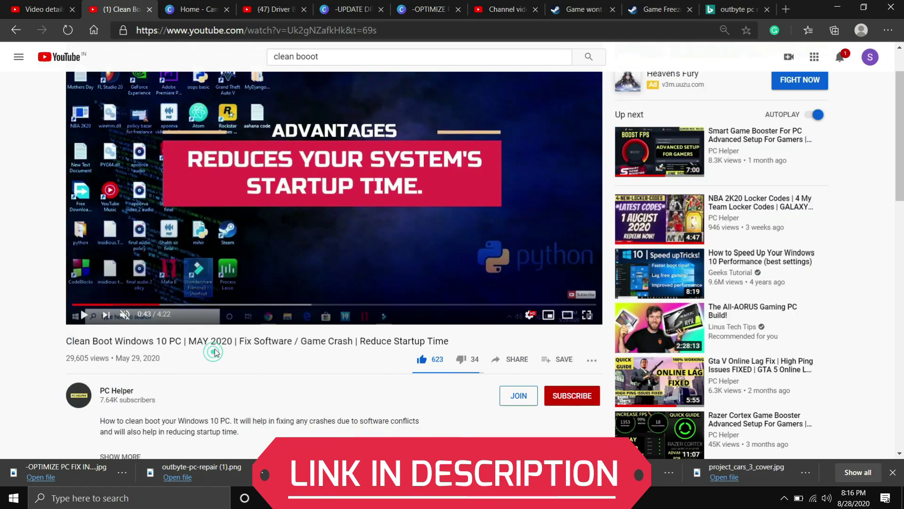
{"action": "scroll", "coordinate": [257, 261], "scroll_direction": "up", "scroll_amount": 1}
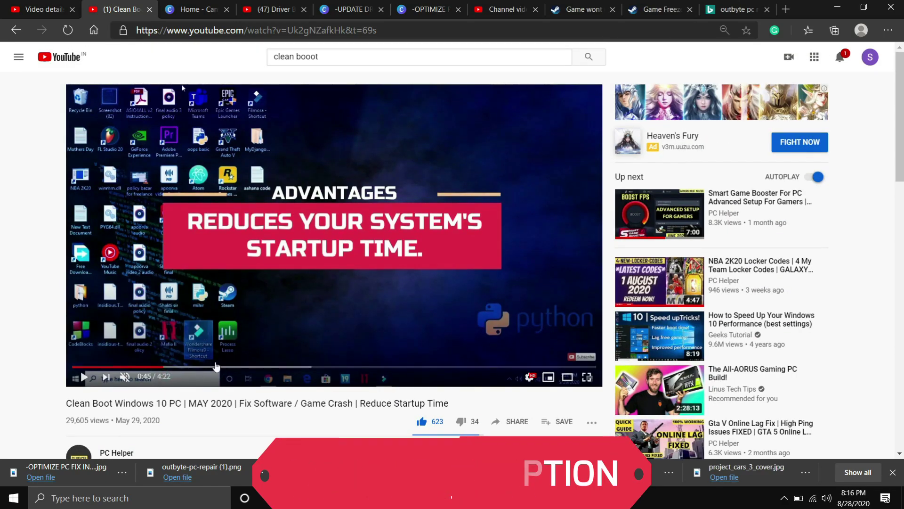
{"action": "left_click", "coordinate": [129, 367]}
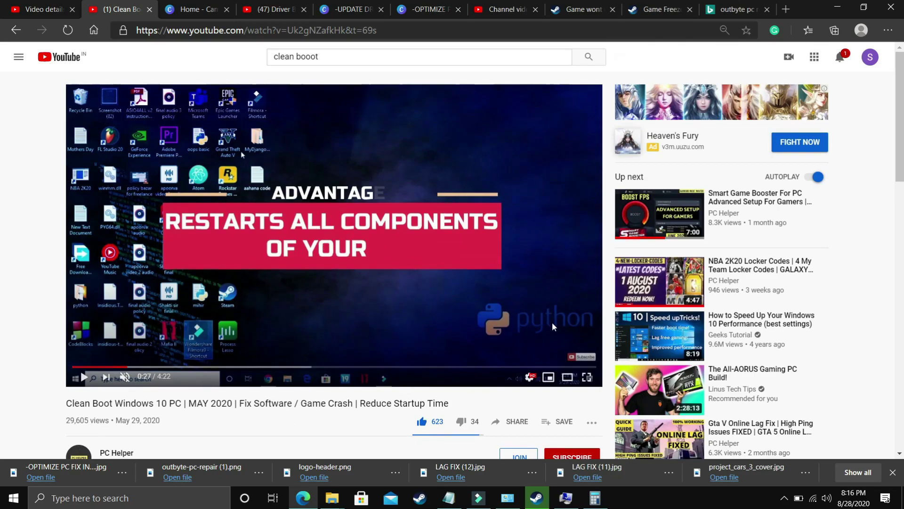
{"action": "scroll", "coordinate": [376, 295], "scroll_direction": "down", "scroll_amount": 1}
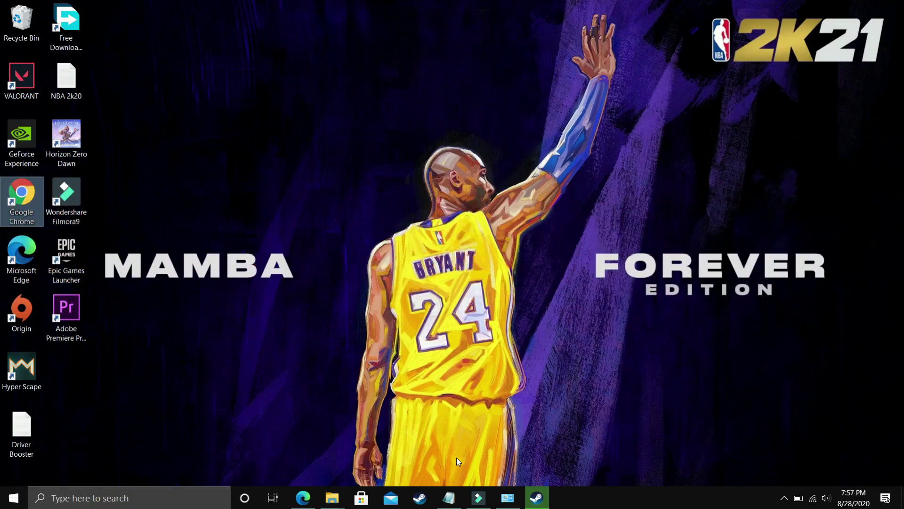
Open This PC's system properties from the D Drive material Explorer window.
{"action": "left_click", "coordinate": [332, 497]}
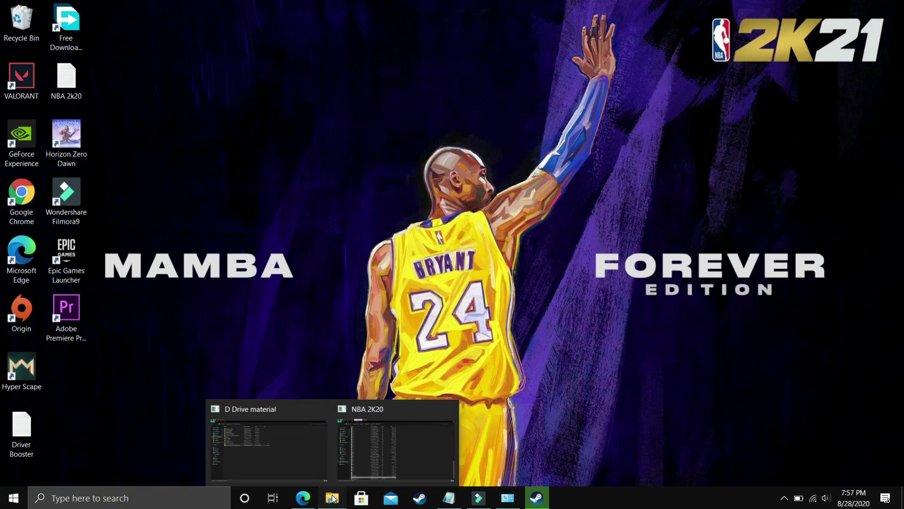
{"action": "left_click", "coordinate": [270, 448]}
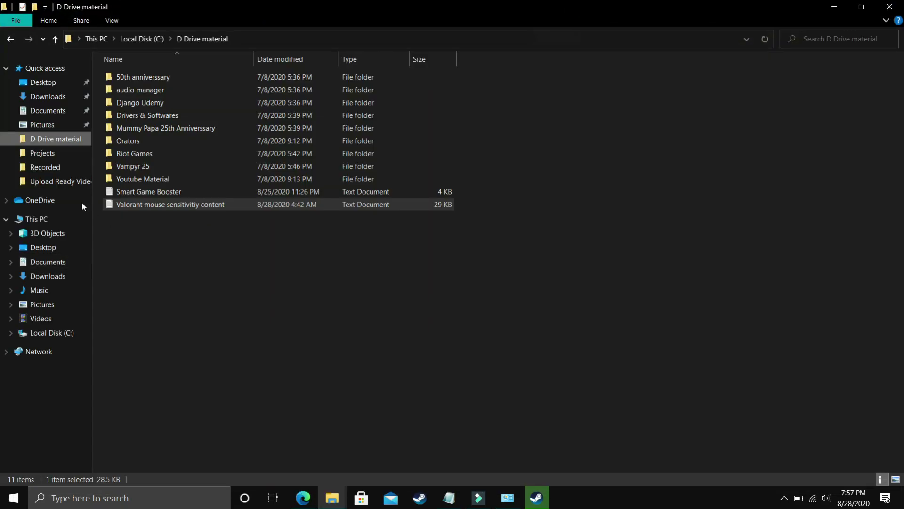
{"action": "right_click", "coordinate": [24, 218]}
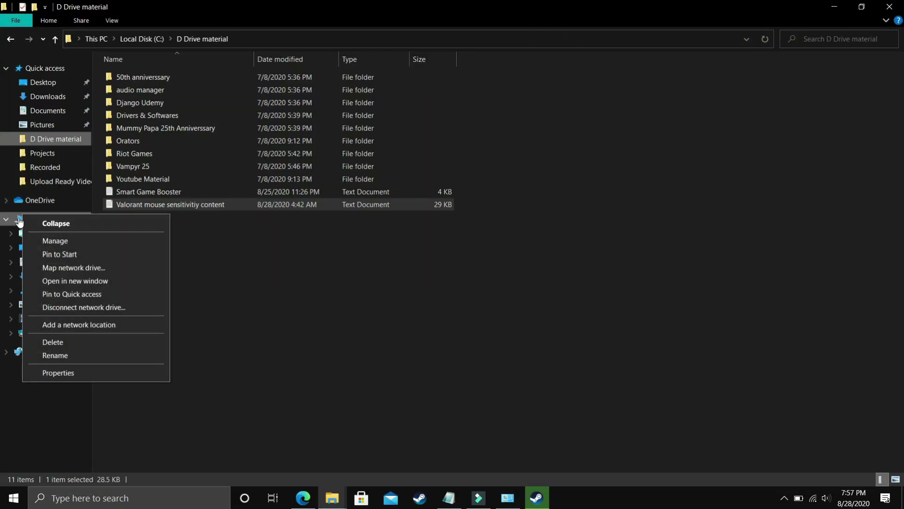
{"action": "left_click", "coordinate": [52, 373]}
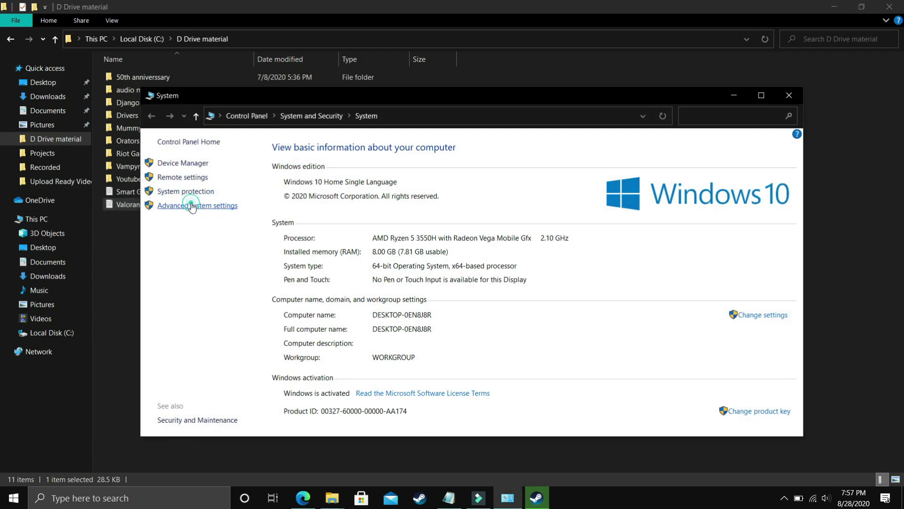
Go through Advanced system settings and Performance Options to the Virtual Memory dialog.
{"action": "left_click", "coordinate": [190, 205]}
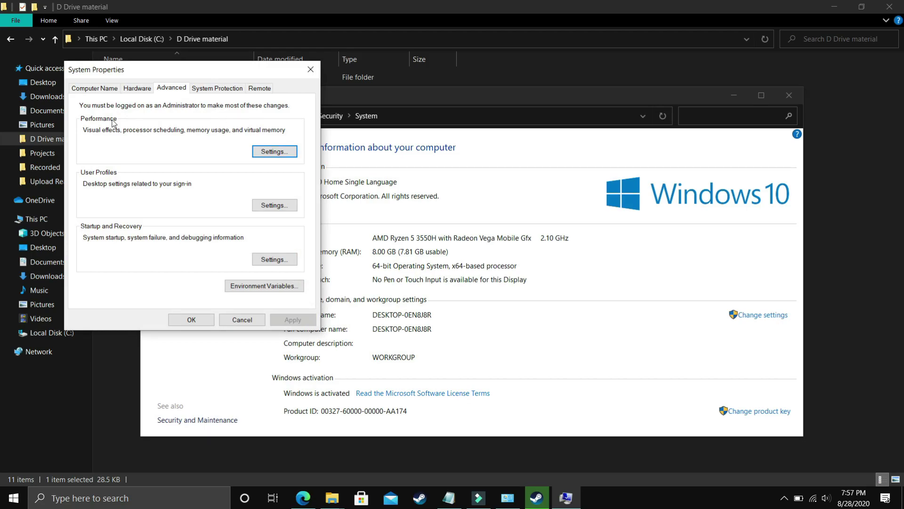
{"action": "left_click", "coordinate": [283, 154]}
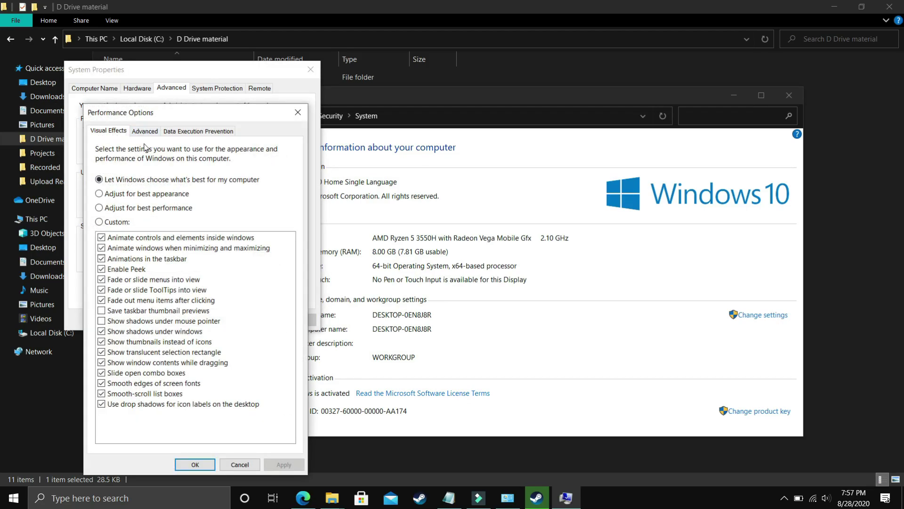
{"action": "left_click", "coordinate": [146, 134]}
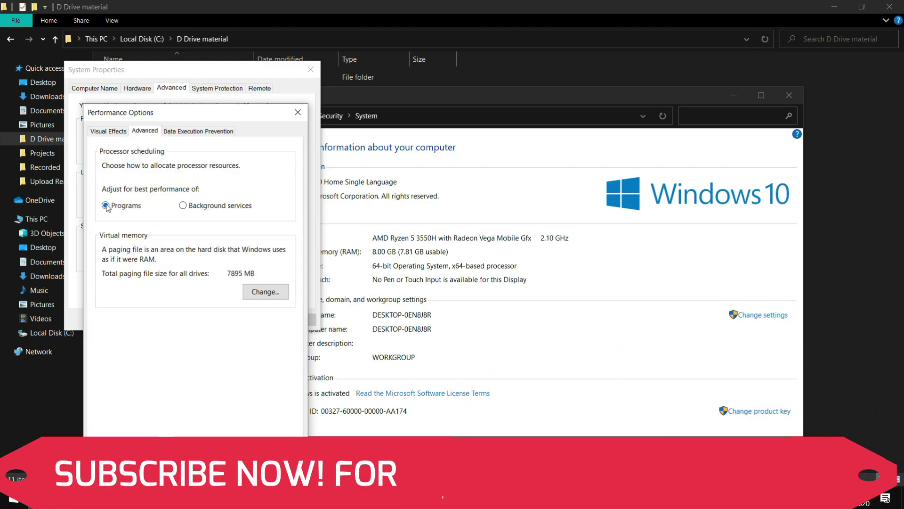
{"action": "left_click", "coordinate": [265, 298]}
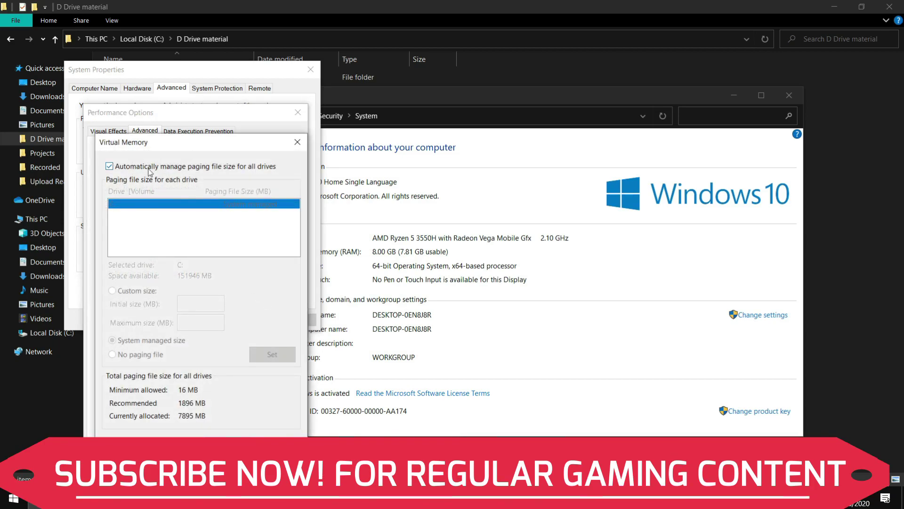
Turn off automatic paging management and give C: a custom initial size of 1896 MB.
{"action": "left_click", "coordinate": [149, 170]}
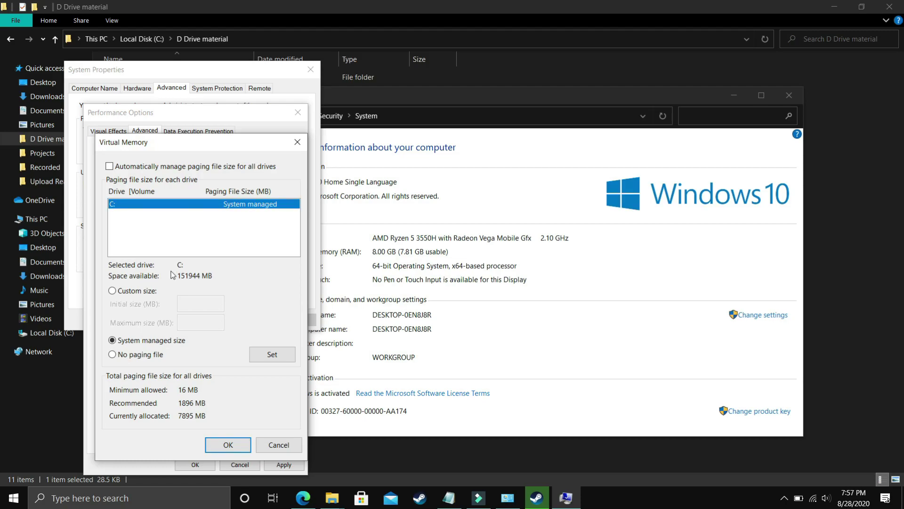
{"action": "left_click", "coordinate": [127, 291]}
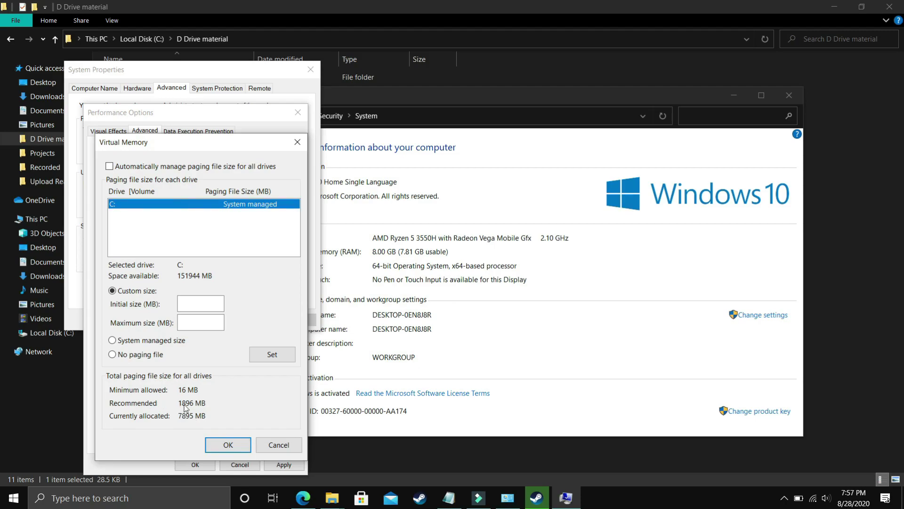
{"action": "left_click", "coordinate": [190, 302]}
{"action": "type", "text": "1896"}
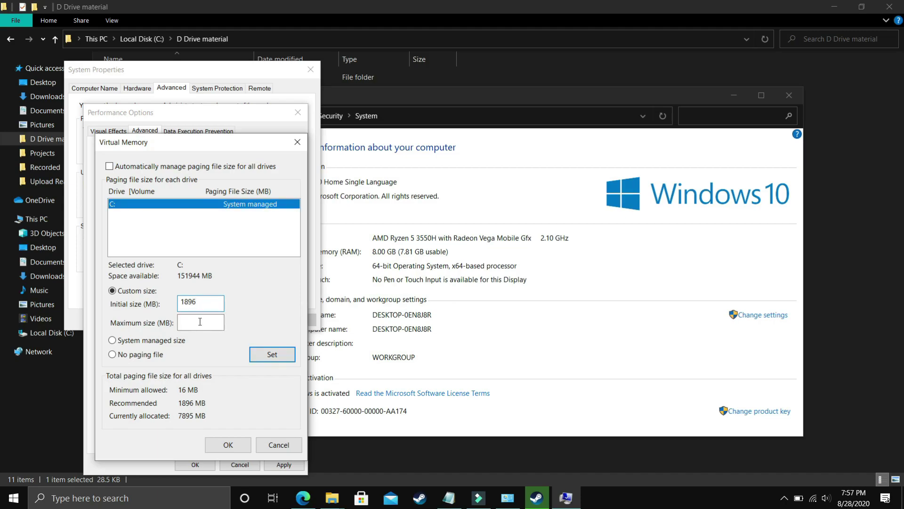
Launch Calculator, compute 8 × 1024 = 8192, and enter 8192 MB as maximum size.
{"action": "left_click", "coordinate": [115, 506]}
{"action": "type", "text": "ca"}
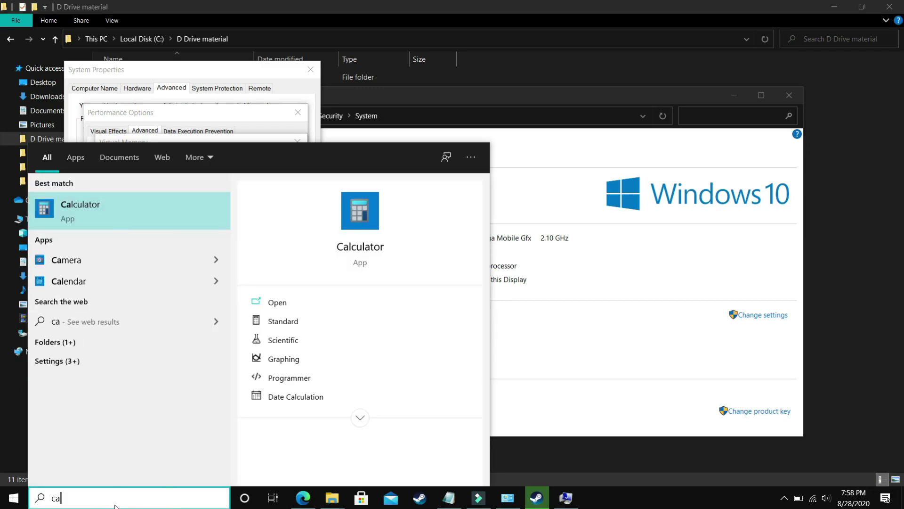
{"action": "key", "text": "Return"}
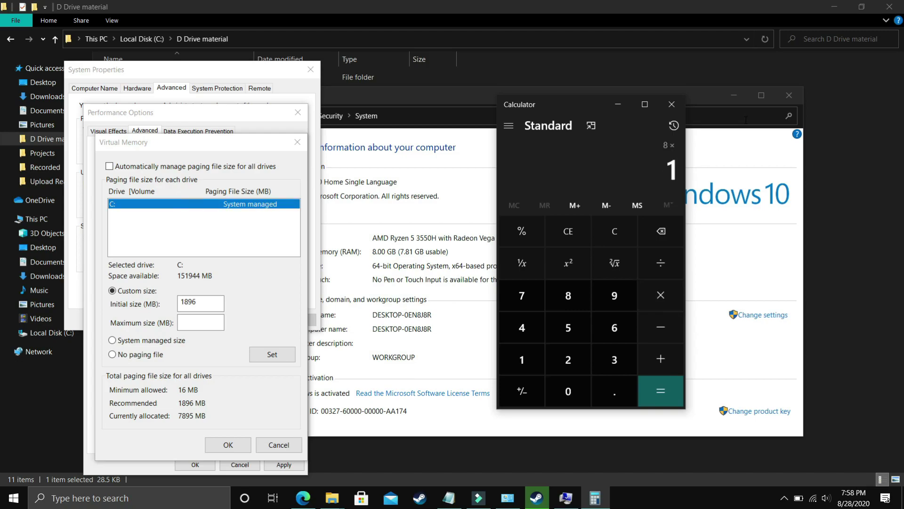
{"action": "type", "text": "024"}
{"action": "key", "text": "Return"}
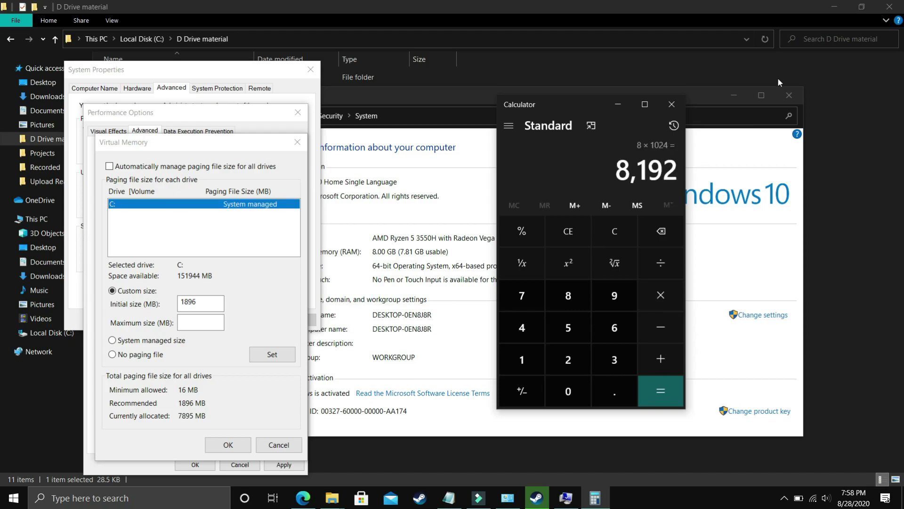
{"action": "left_click", "coordinate": [201, 323]}
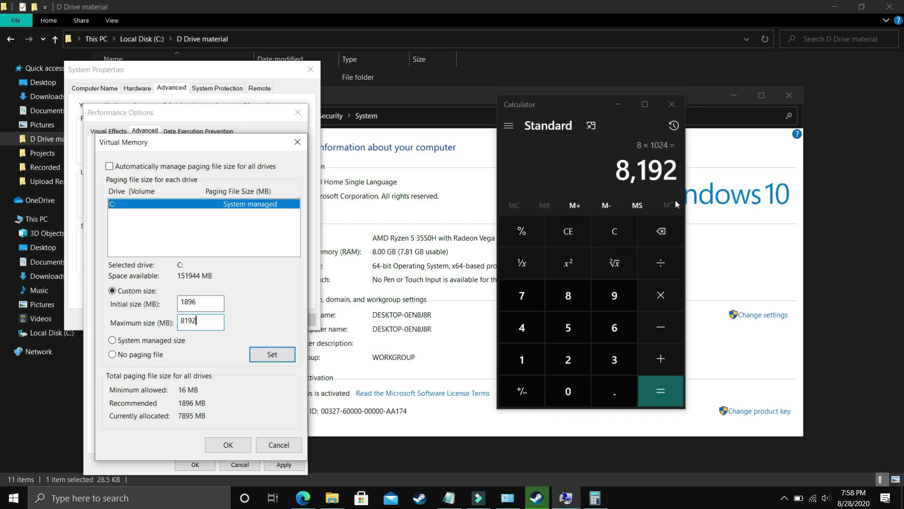
Calculate 16 × 1024, 32 × 1024 and 12 × 1024 (12,288) in Calculator.
{"action": "left_click", "coordinate": [617, 226]}
{"action": "type", "text": "16"}
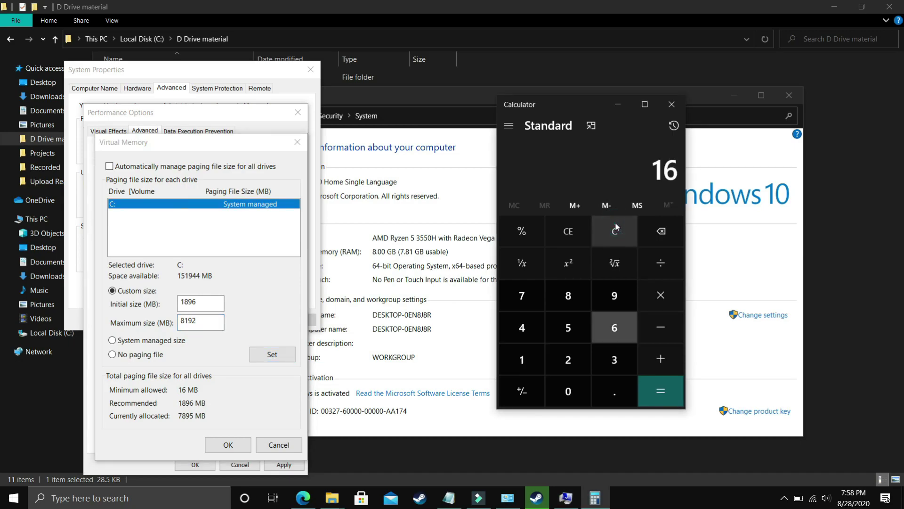
{"action": "type", "text": "*1024"}
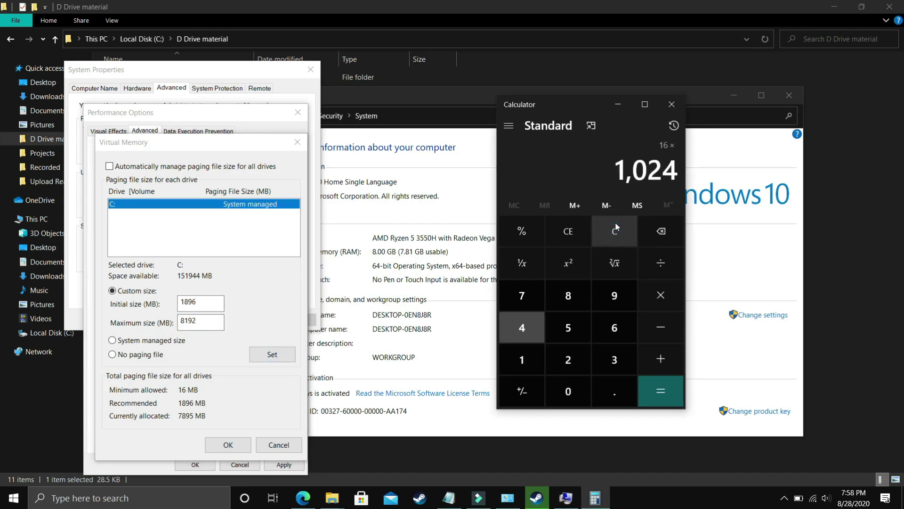
{"action": "key", "text": "Return"}
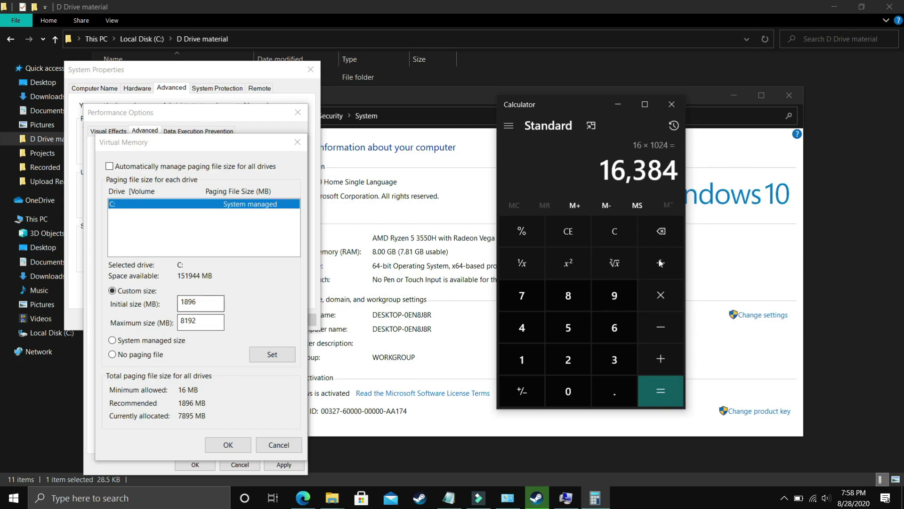
{"action": "left_click", "coordinate": [617, 238]}
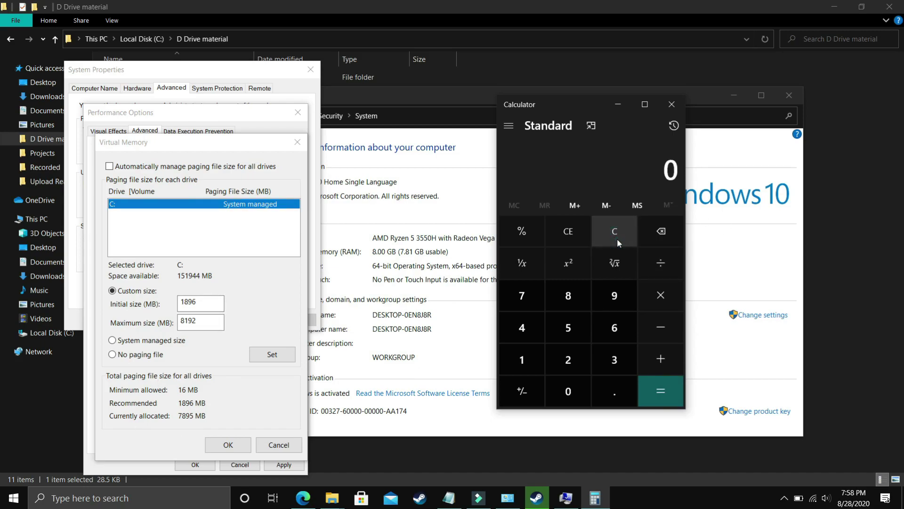
{"action": "type", "text": "32*10"}
{"action": "type", "text": "24"}
{"action": "key", "text": "Return"}
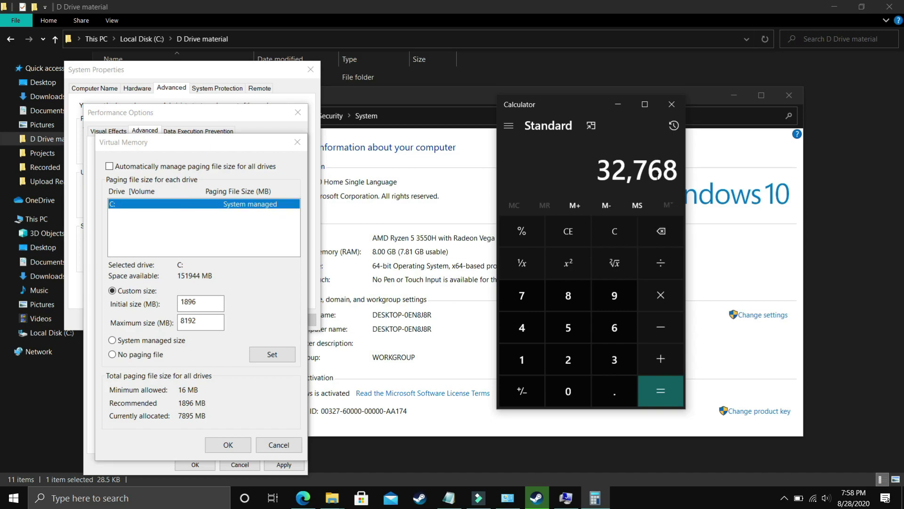
{"action": "left_click", "coordinate": [615, 231]}
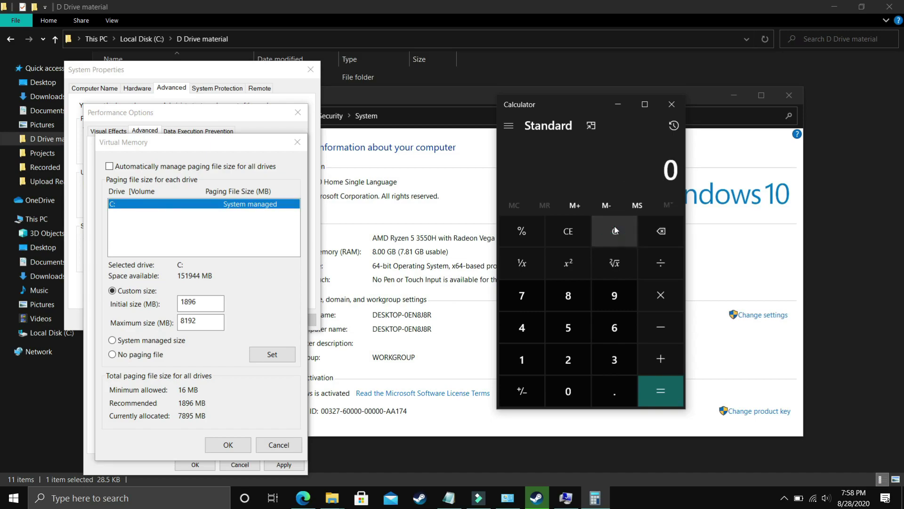
{"action": "type", "text": "12 × 1024"}
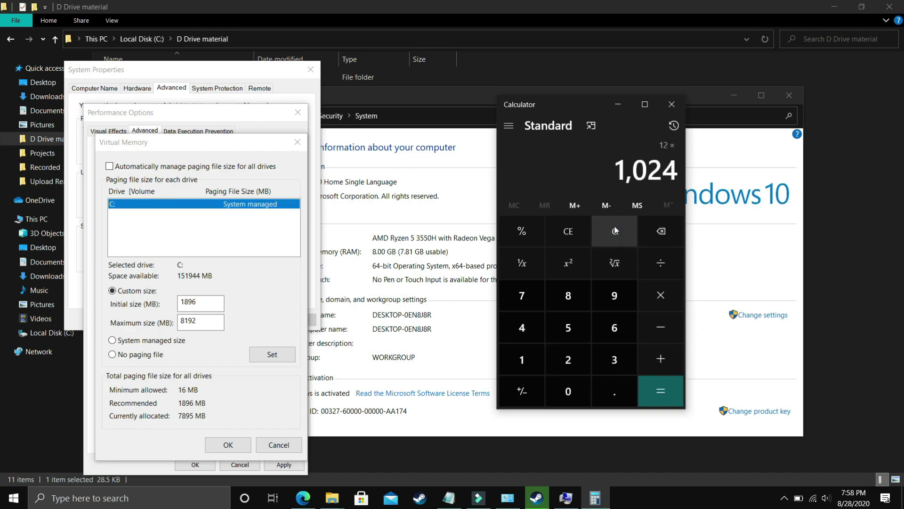
{"action": "key", "text": "Return"}
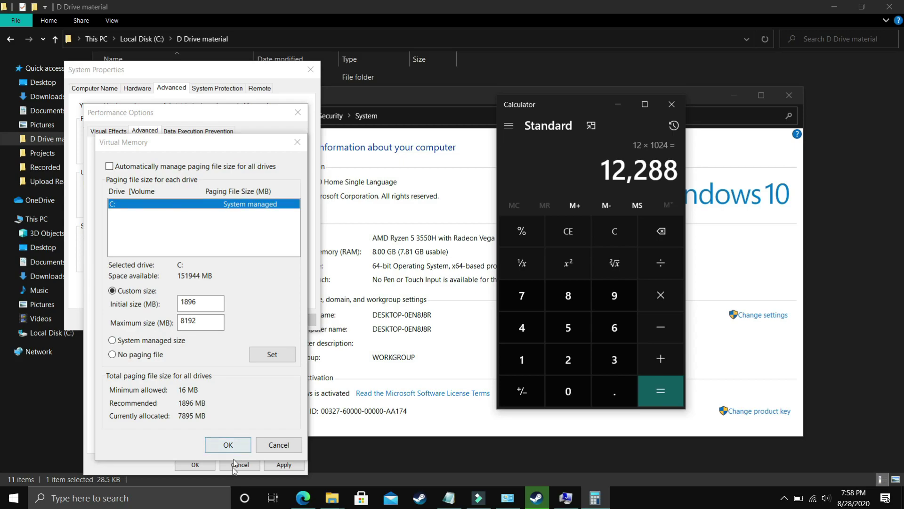
Confirm the custom virtual memory sizes, accept the restart notice, and apply Performance Options.
{"action": "left_click", "coordinate": [228, 444]}
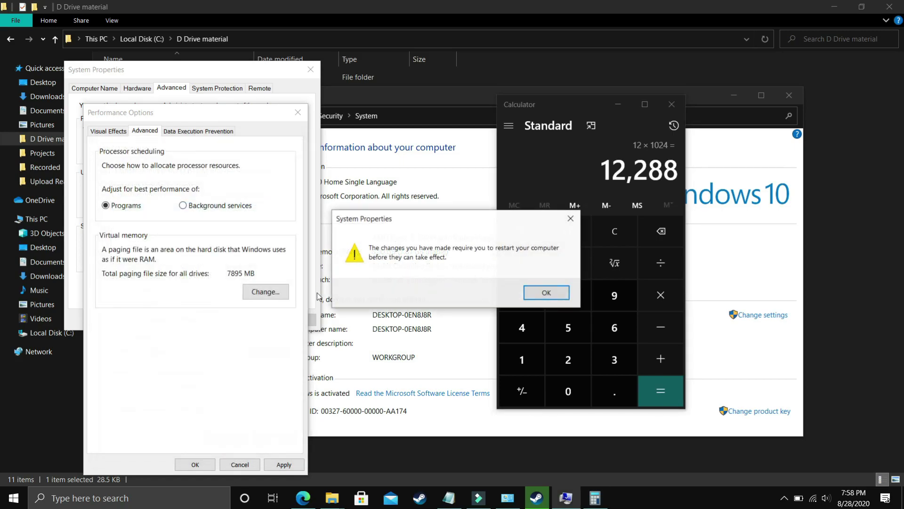
{"action": "left_click", "coordinate": [536, 292]}
{"action": "left_click", "coordinate": [279, 466]}
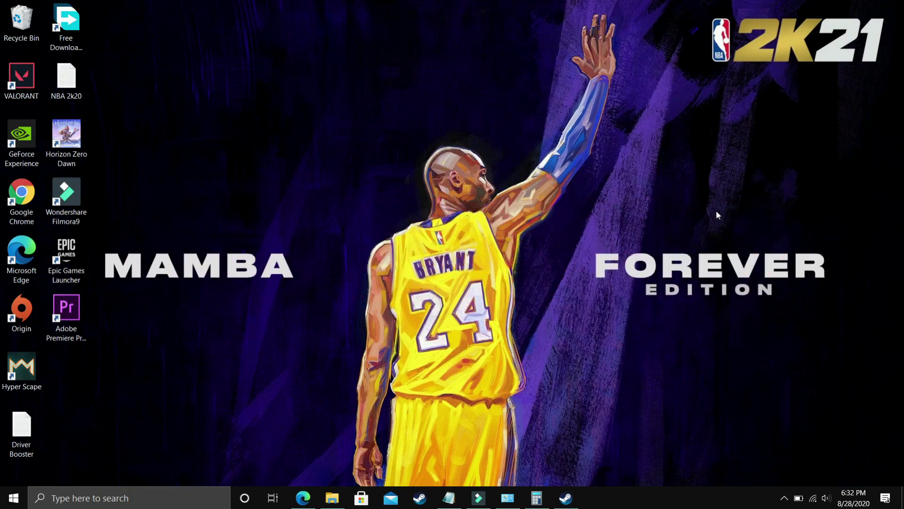
Start Verify Integrity of Game Files for NBA 2K20 from its Local Files properties.
{"action": "left_click", "coordinate": [567, 497]}
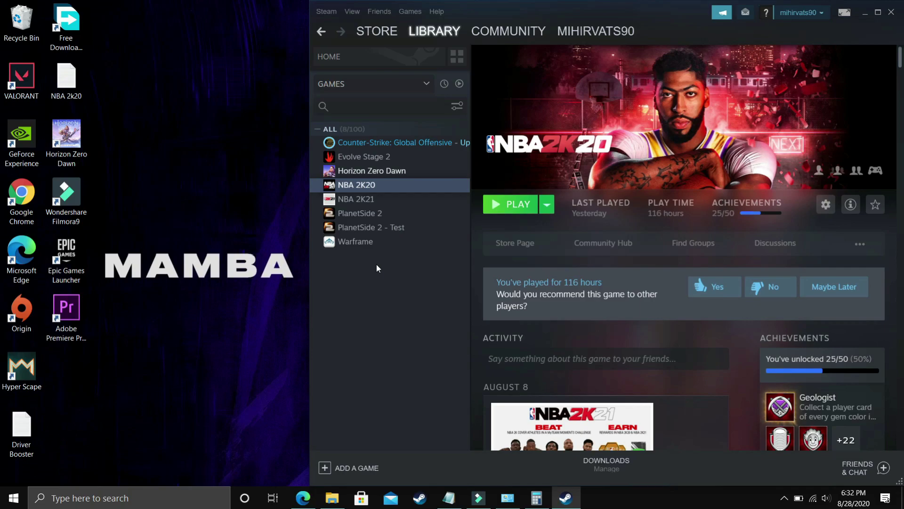
{"action": "right_click", "coordinate": [353, 185]}
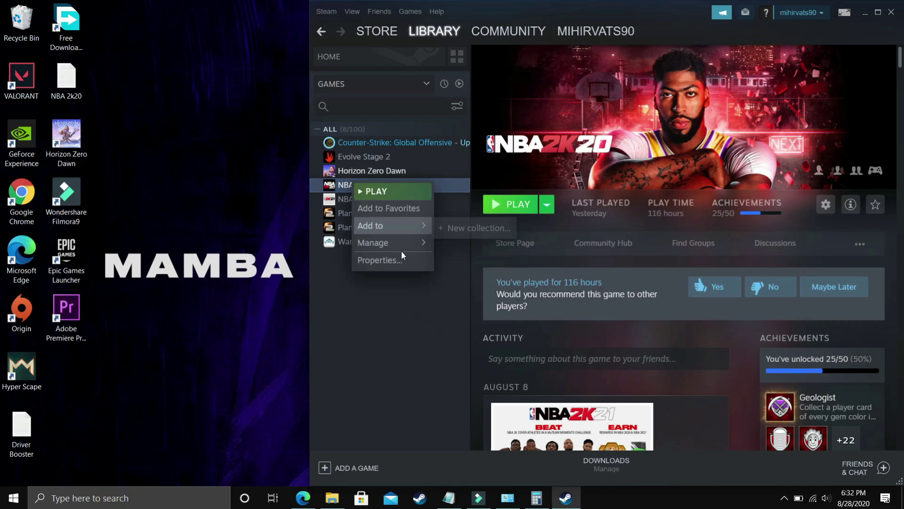
{"action": "left_click", "coordinate": [377, 264]}
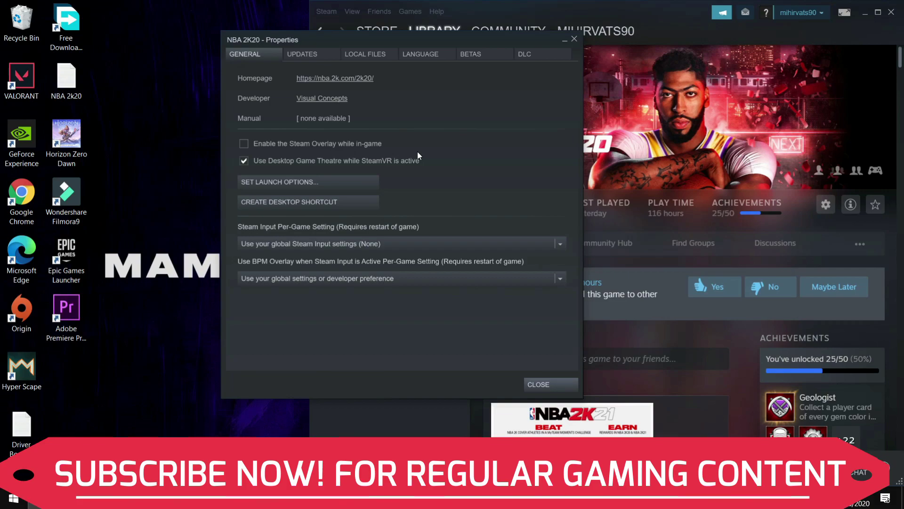
{"action": "left_click", "coordinate": [355, 57]}
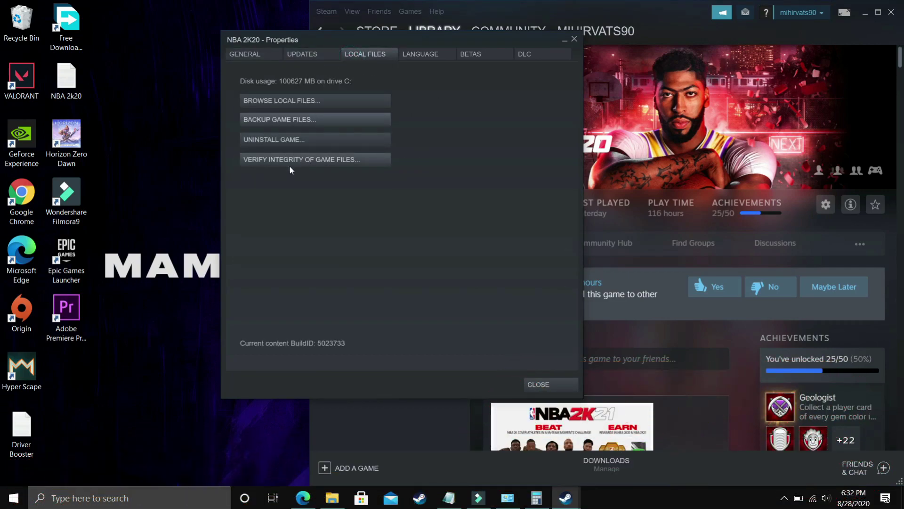
{"action": "left_click", "coordinate": [275, 160]}
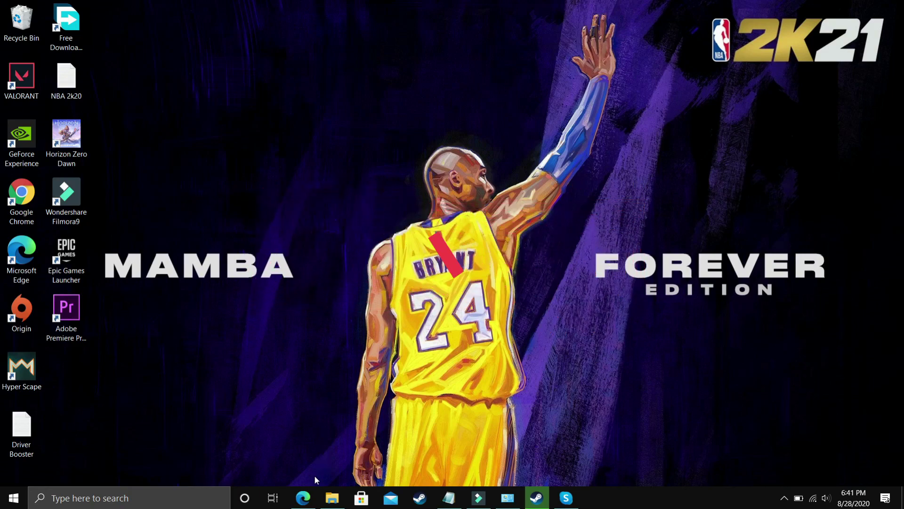
{"action": "left_click", "coordinate": [303, 498]}
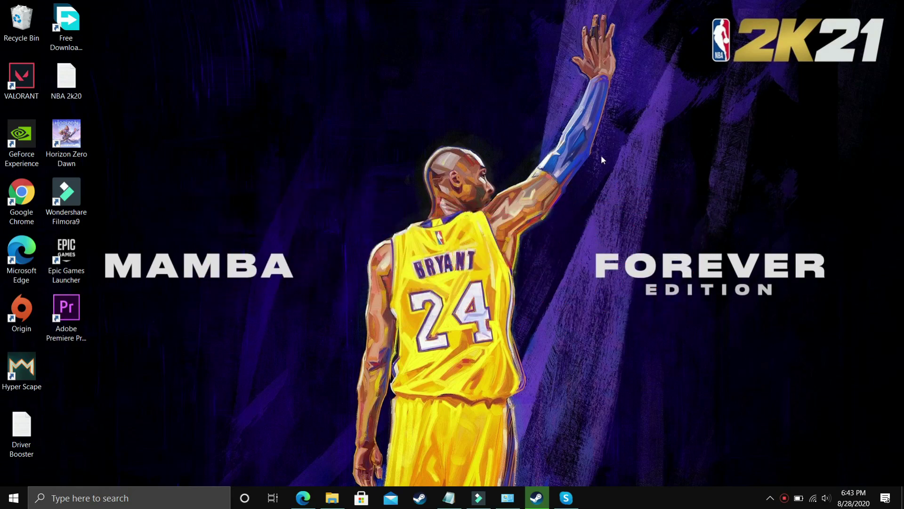
Search for Steam and run it as administrator.
{"action": "left_click", "coordinate": [110, 494]}
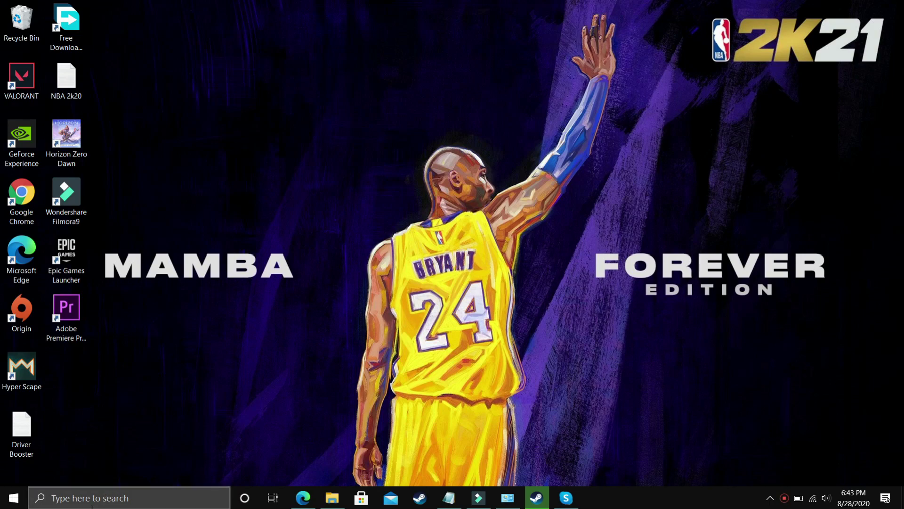
{"action": "type", "text": "steam"}
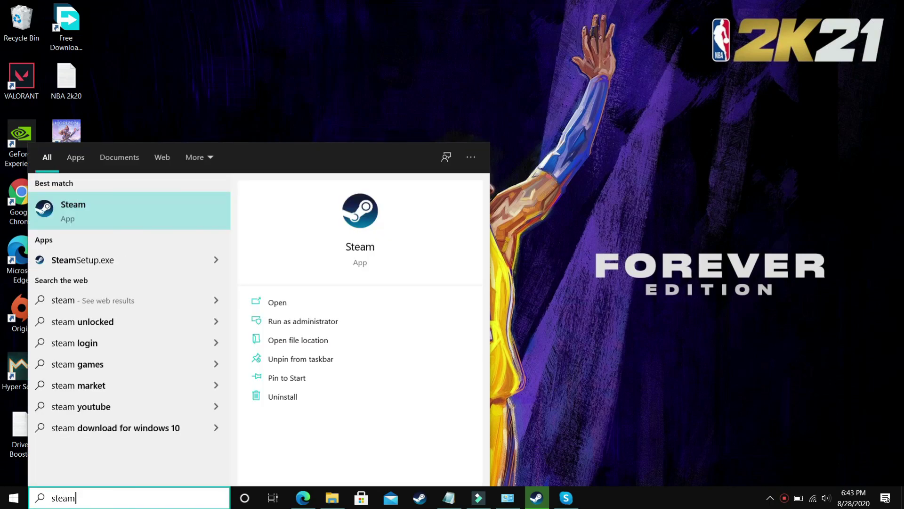
{"action": "right_click", "coordinate": [131, 209]}
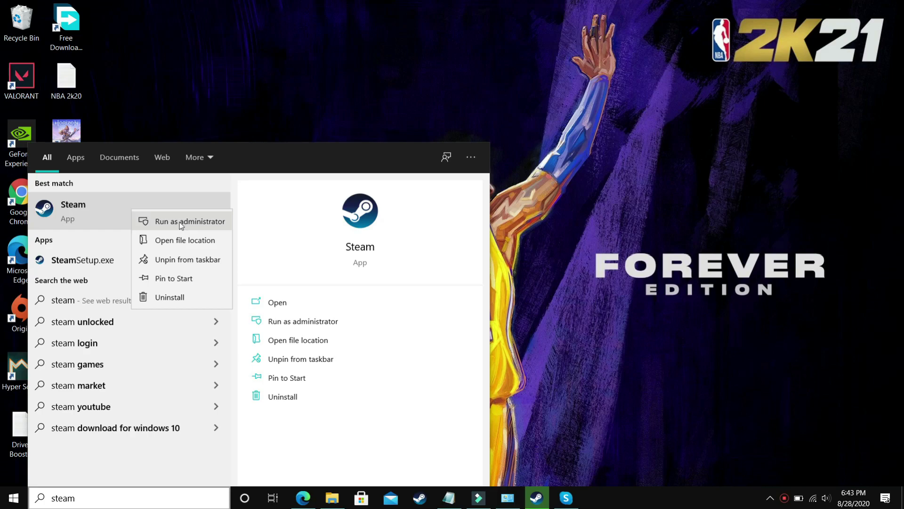
{"action": "left_click", "coordinate": [614, 272]}
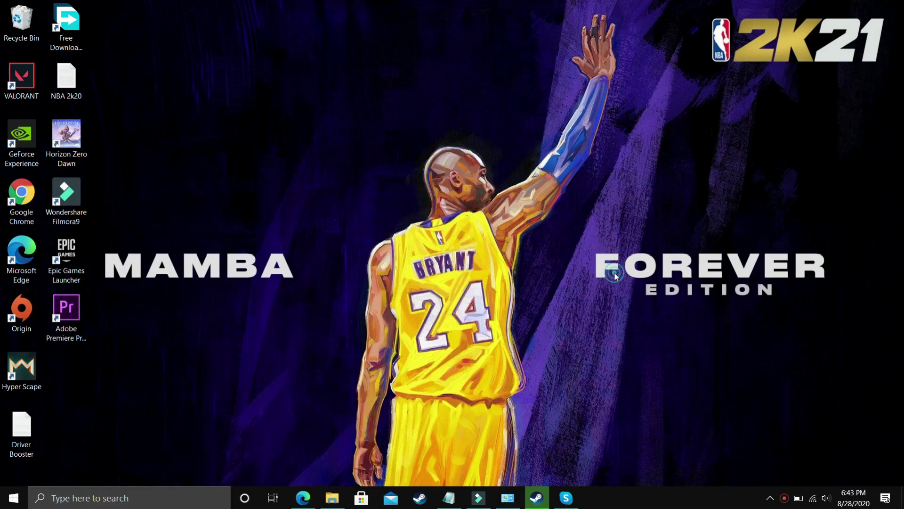
Browse NBA 2K20's local files to open C:\Steam\steamapps\common\NBA 2K20.
{"action": "left_click", "coordinate": [537, 498]}
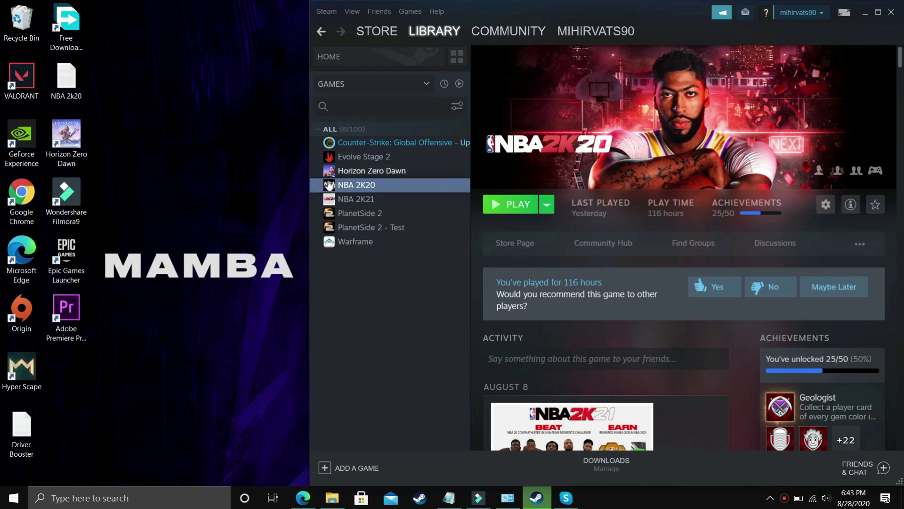
{"action": "right_click", "coordinate": [329, 185]}
{"action": "left_click", "coordinate": [356, 261]}
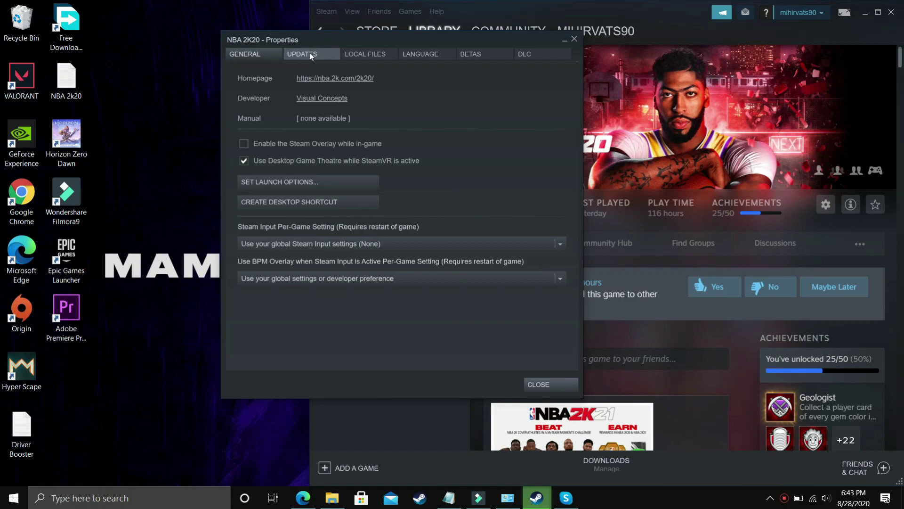
{"action": "left_click", "coordinate": [367, 54]}
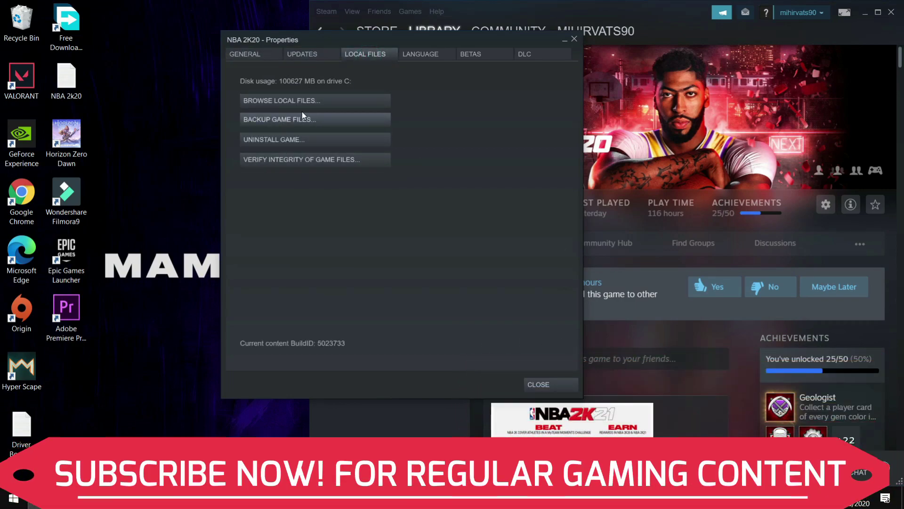
{"action": "left_click", "coordinate": [294, 100]}
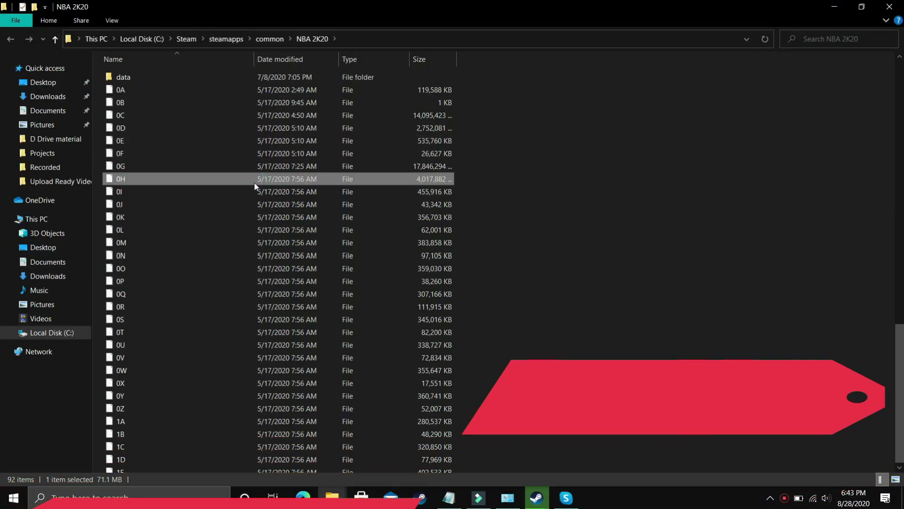
Open the Compatibility tab in NBA2K20.exe's properties.
{"action": "key", "text": "n"}
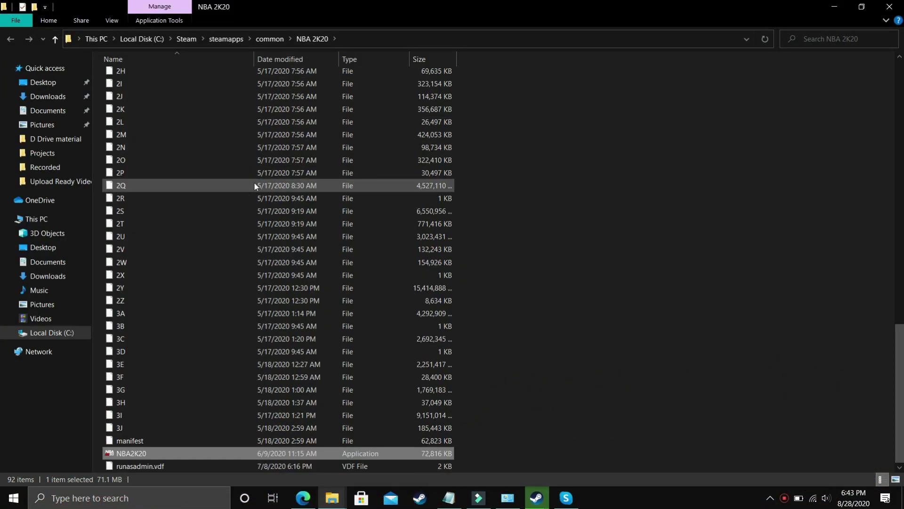
{"action": "right_click", "coordinate": [149, 450]}
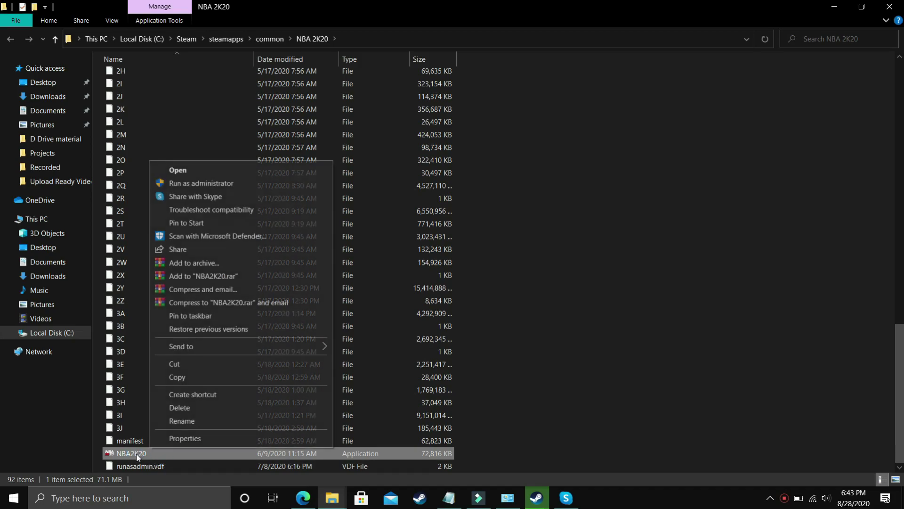
{"action": "left_click", "coordinate": [189, 438]}
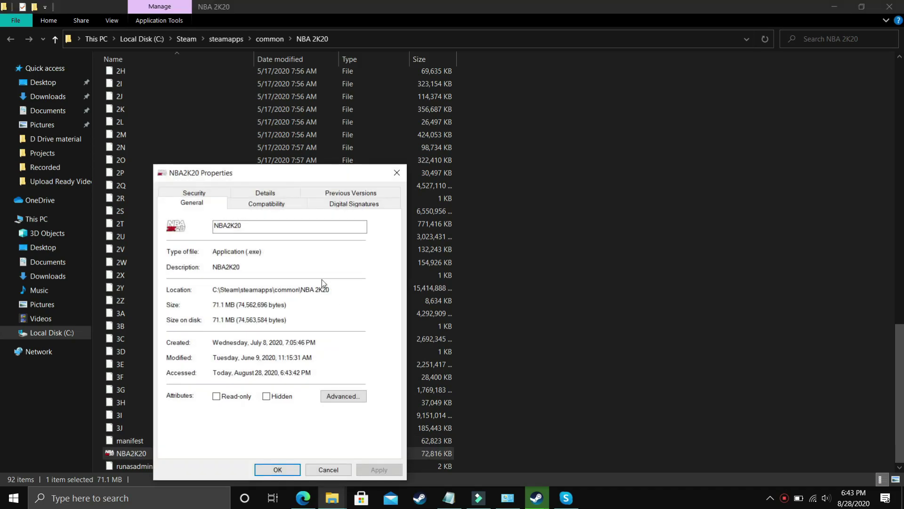
{"action": "left_click", "coordinate": [264, 203]}
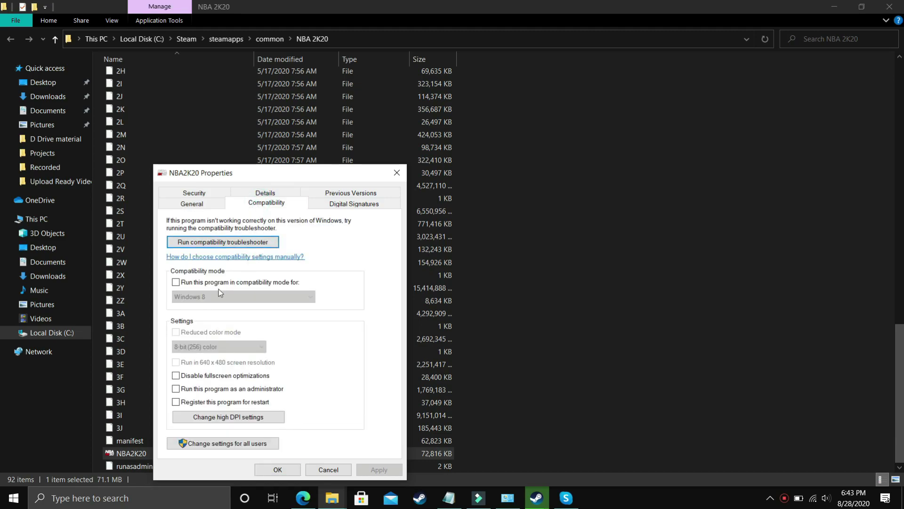
Check Disable fullscreen optimizations and Run as administrator, leaving compatibility mode off, and apply.
{"action": "left_click", "coordinate": [204, 283]}
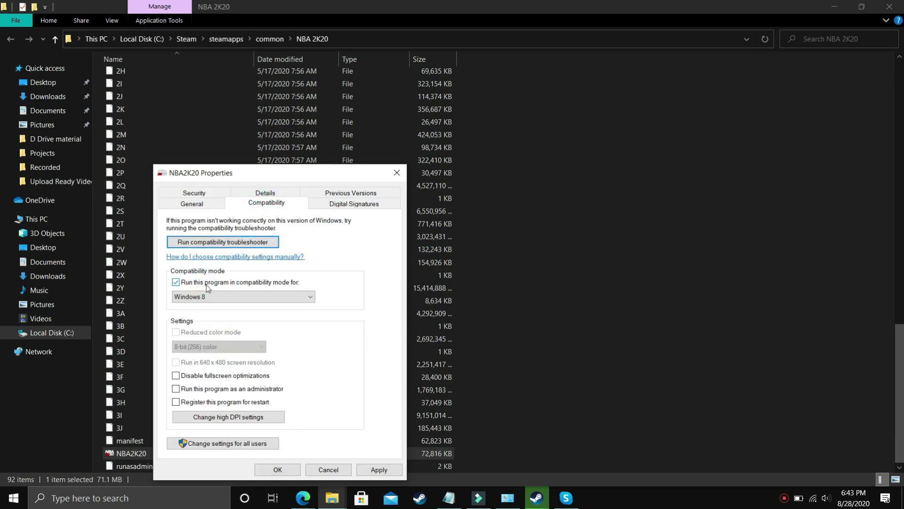
{"action": "left_click", "coordinate": [178, 284]}
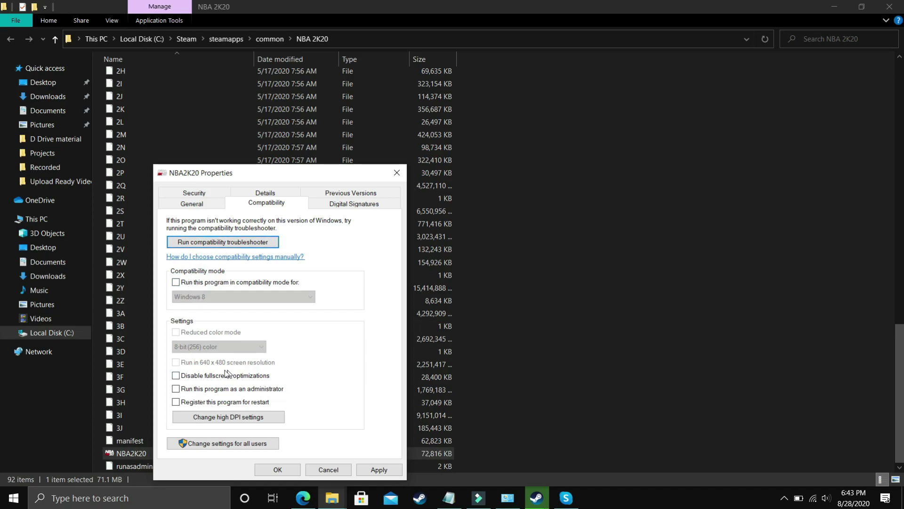
{"action": "left_click", "coordinate": [212, 379]}
{"action": "left_click", "coordinate": [201, 390]}
{"action": "left_click", "coordinate": [372, 471]}
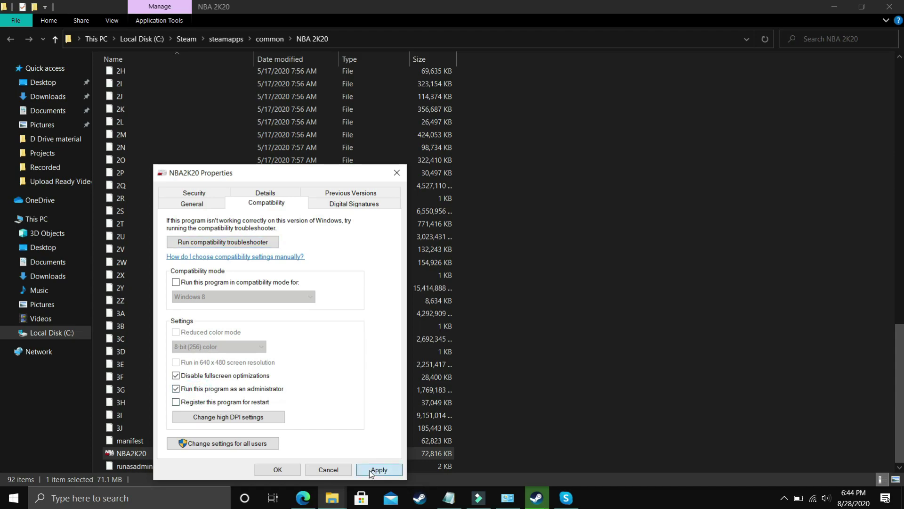
{"action": "left_click", "coordinate": [278, 470]}
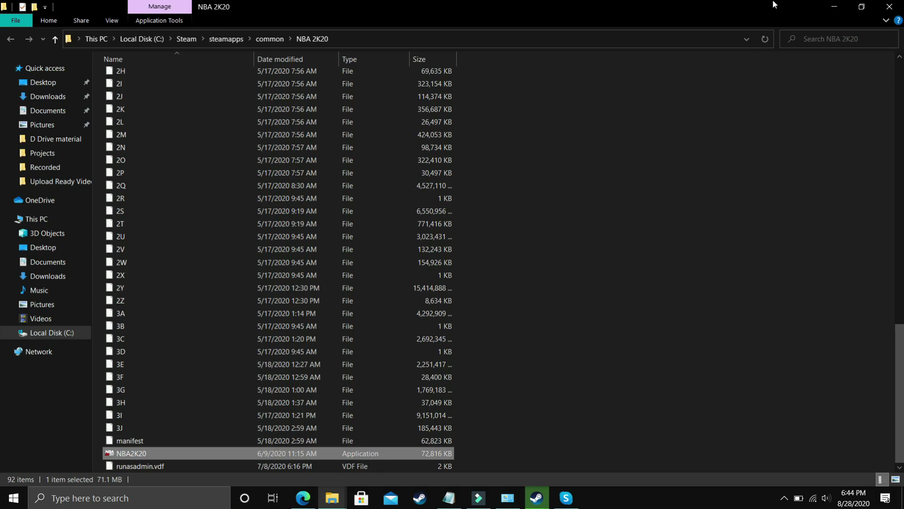
Minimize the NBA 2K20 folder window to show the desktop.
{"action": "left_click", "coordinate": [834, 6]}
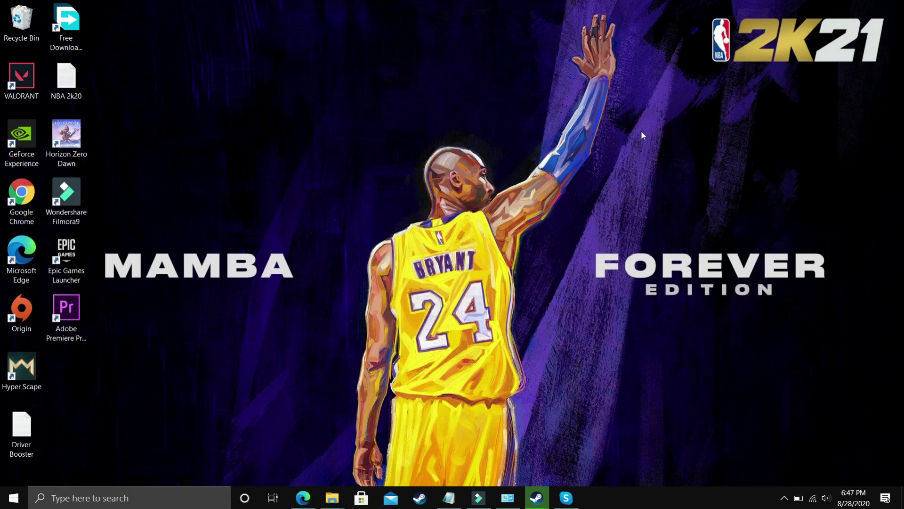
Bring Edge forward and switch to the YouTube Driver Booster 7 video tab.
{"action": "left_click", "coordinate": [303, 498]}
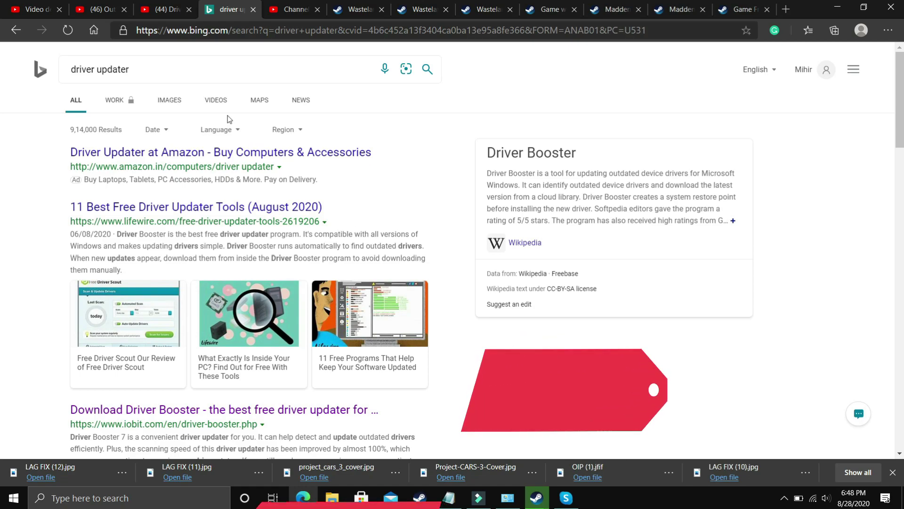
{"action": "left_click", "coordinate": [181, 7]}
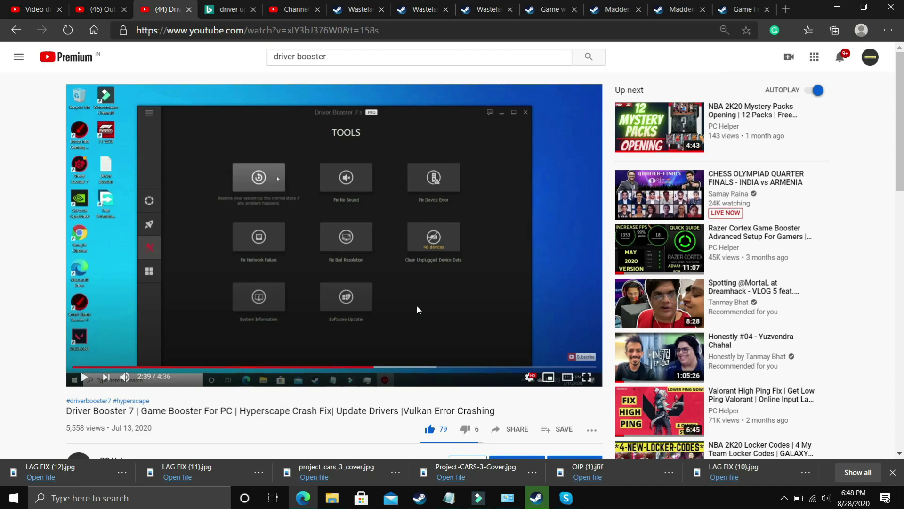
Minimize everything to reveal the NBA 2K21 desktop wallpaper with Win+D.
{"action": "key", "text": "super+d"}
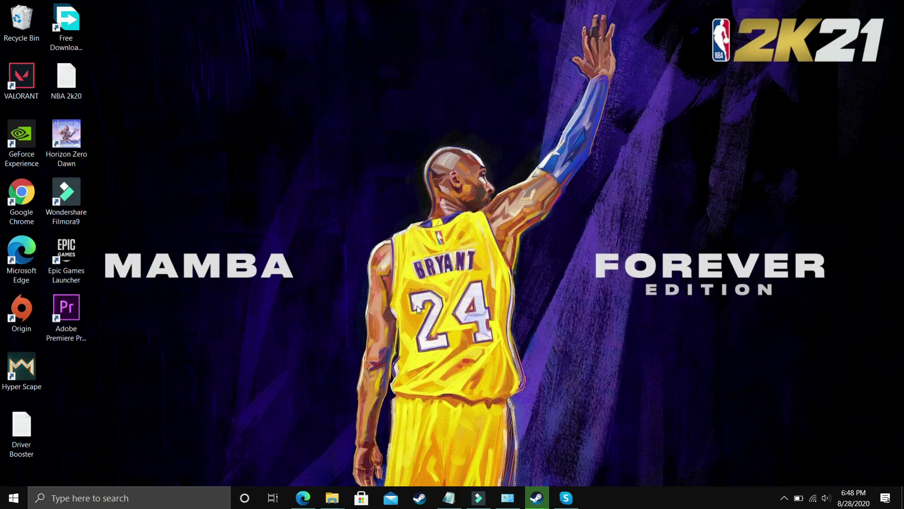